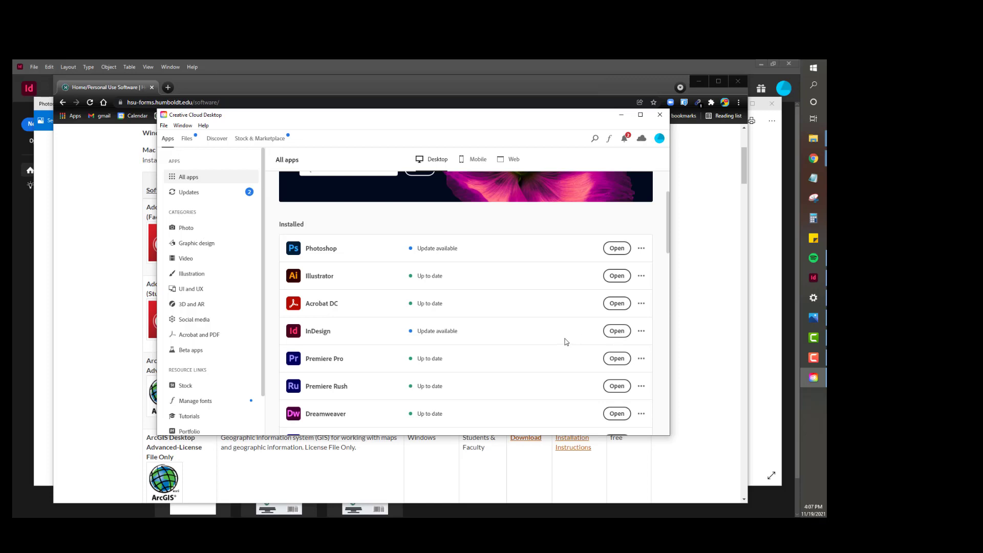
- Switch to InDesign and create a new document named book1, with the units set to Inches
click(450, 72)
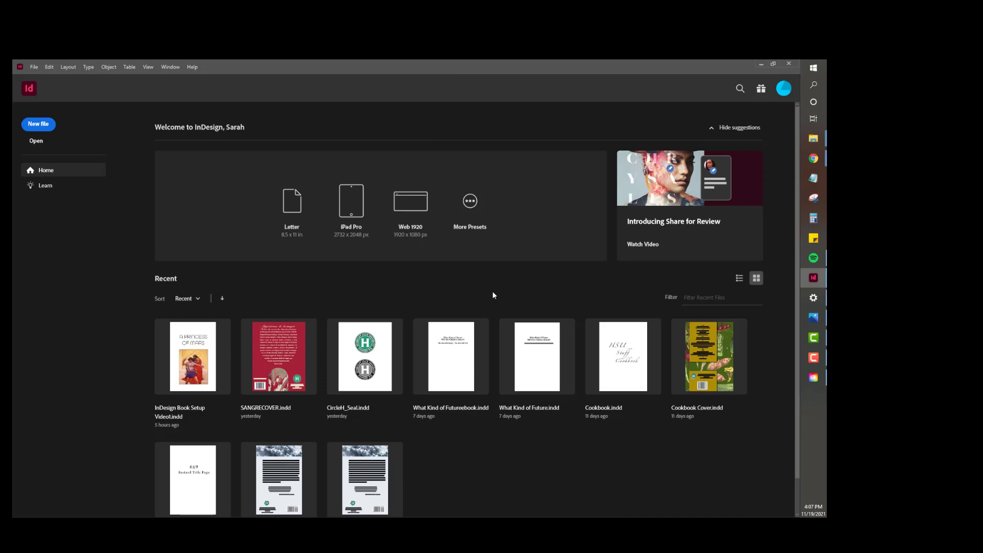
click(43, 130)
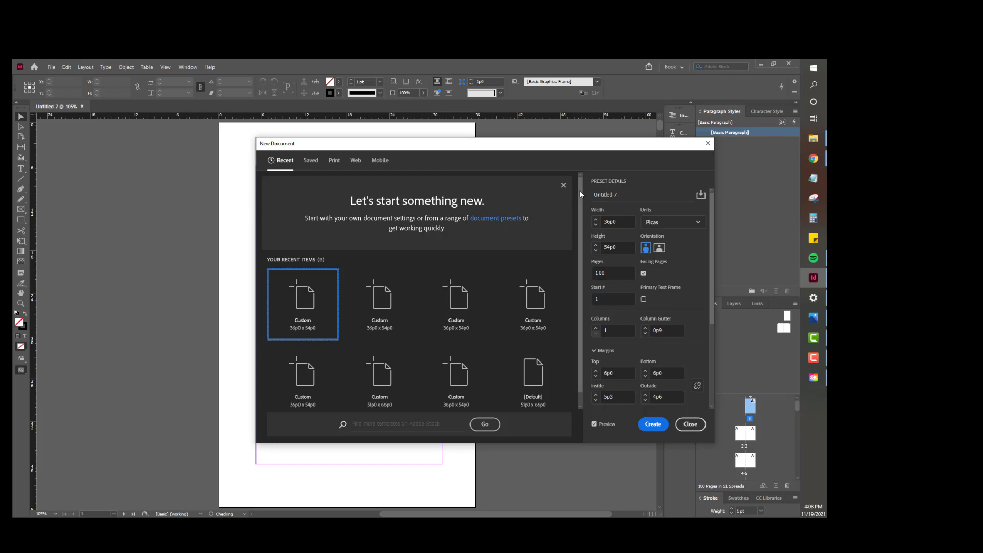
drag(620, 194, 592, 195)
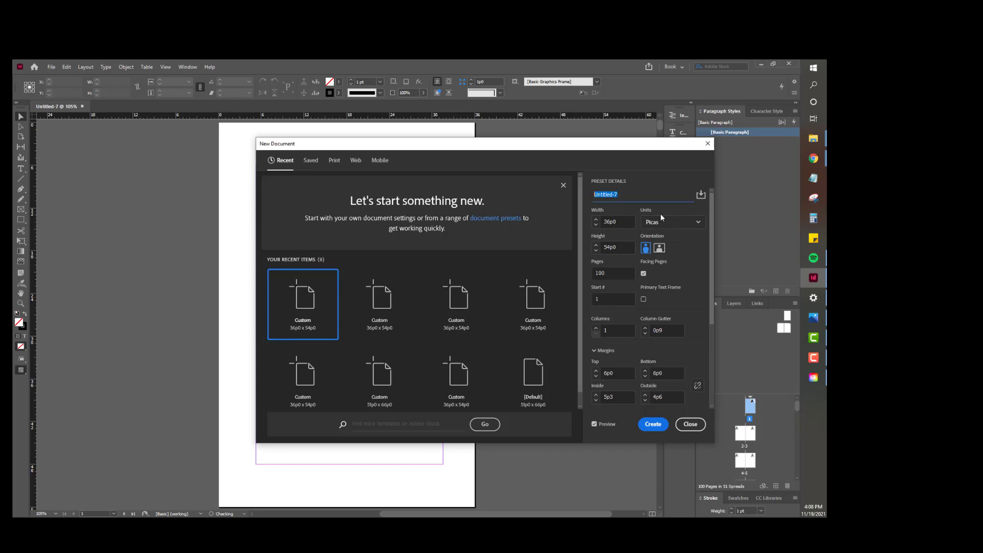
text(book1)
click(660, 221)
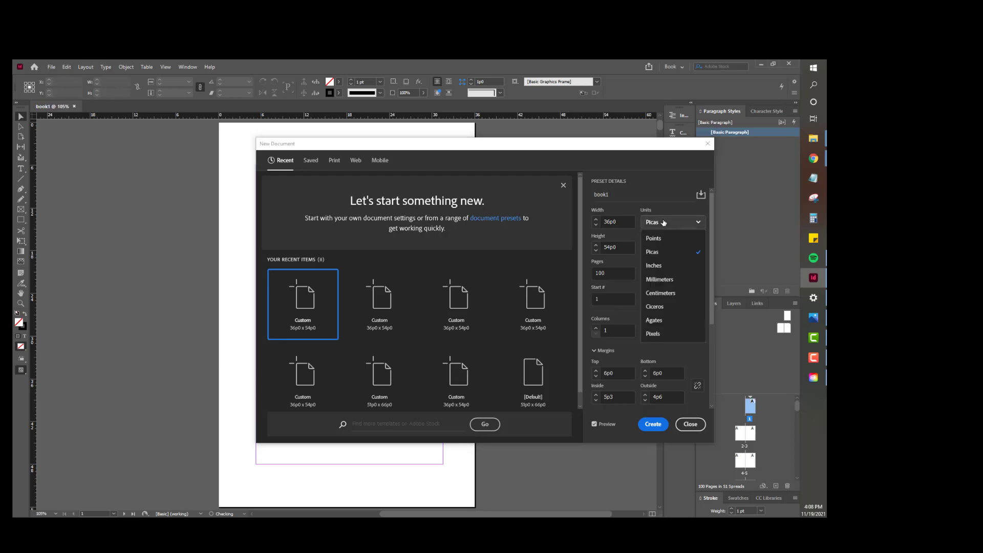
click(673, 270)
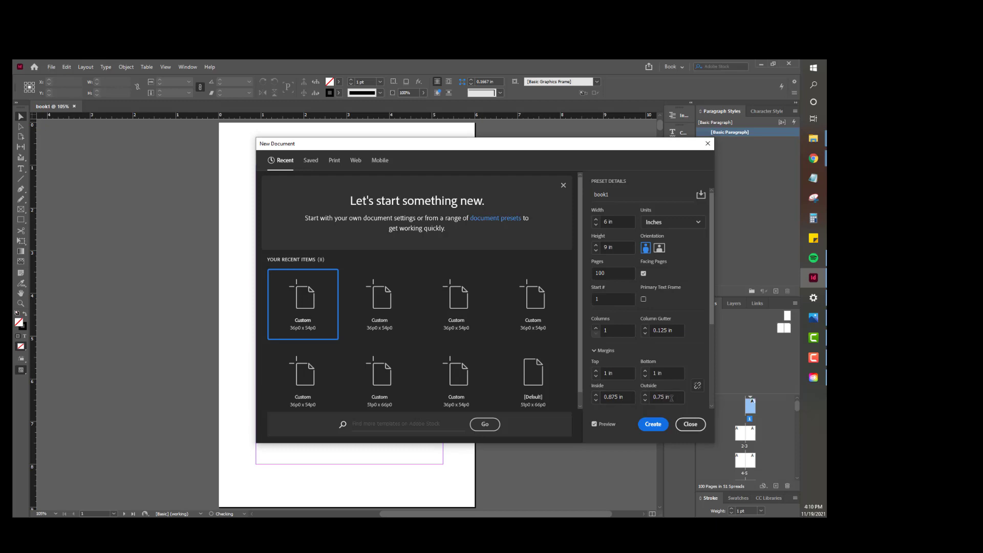
click(652, 425)
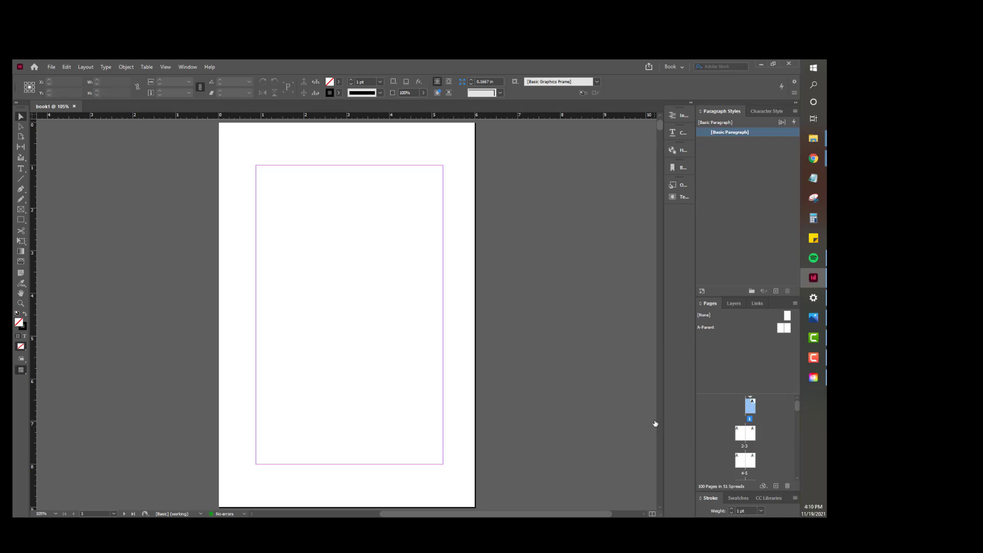
- Examine the single first page and the facing-page spreads below it, including their margin guides
scroll(598, 408, down, 5)
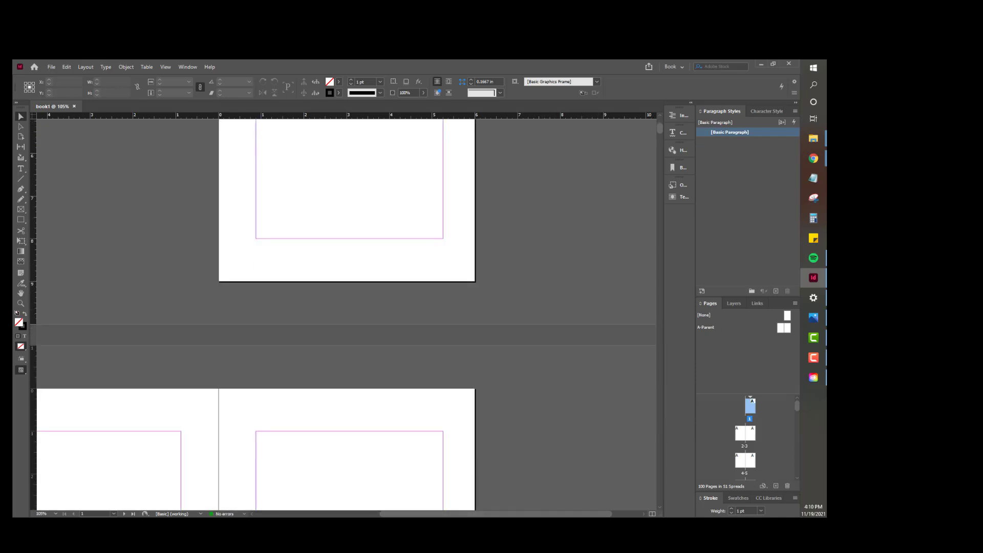
drag(510, 515, 465, 510)
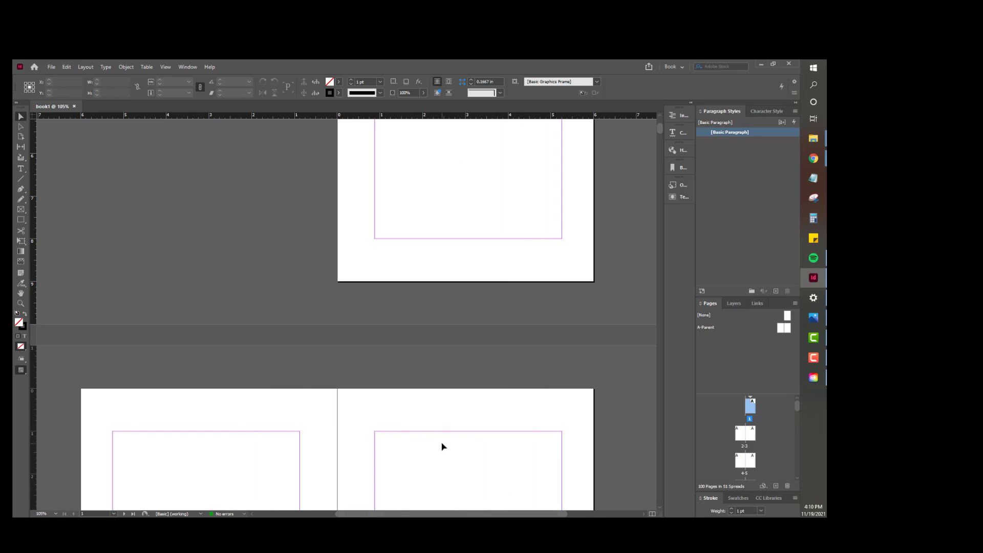
key(ctrl+equal)
key(ctrl+equal)
key(ctrl+equal)
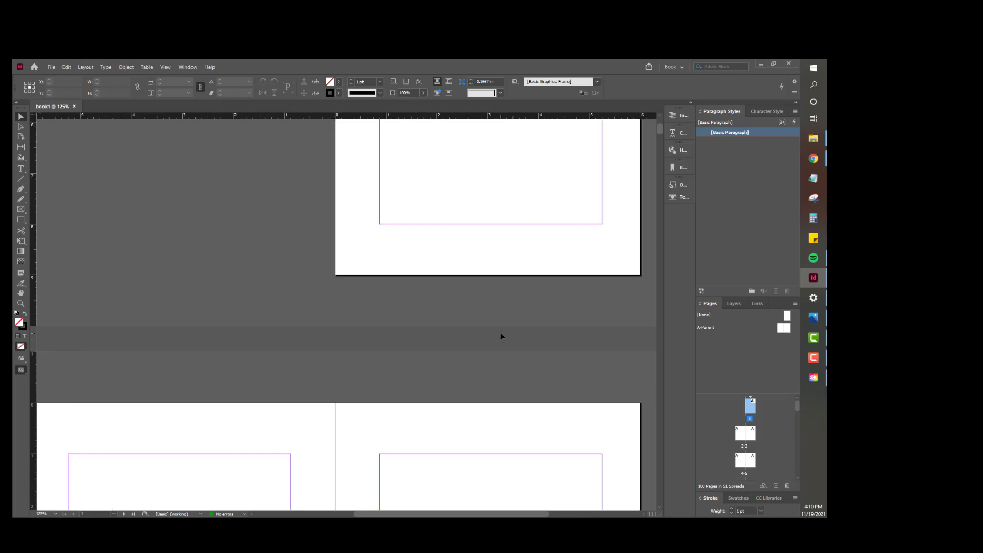
key(ctrl+minus)
key(ctrl+minus)
key(ctrl+minus)
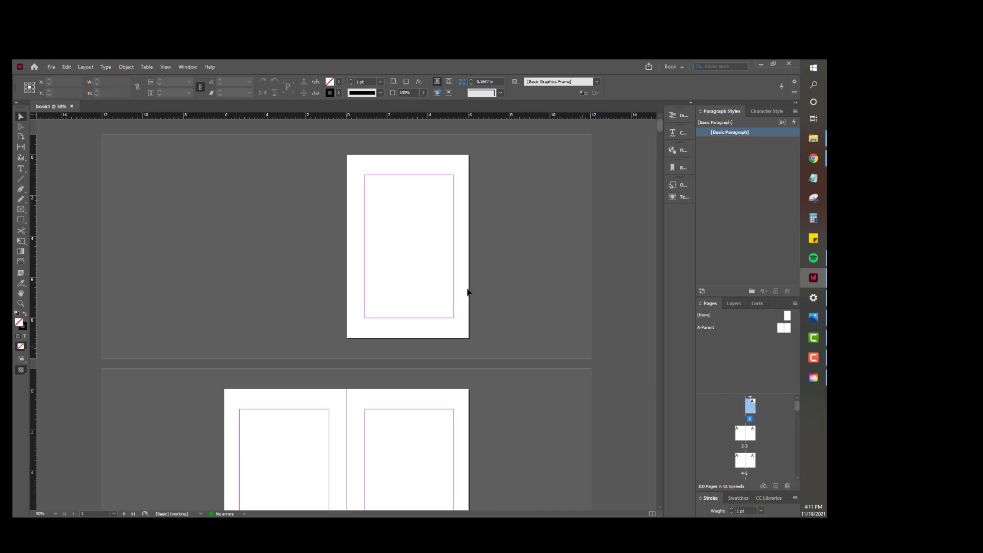
scroll(467, 292, down, 12)
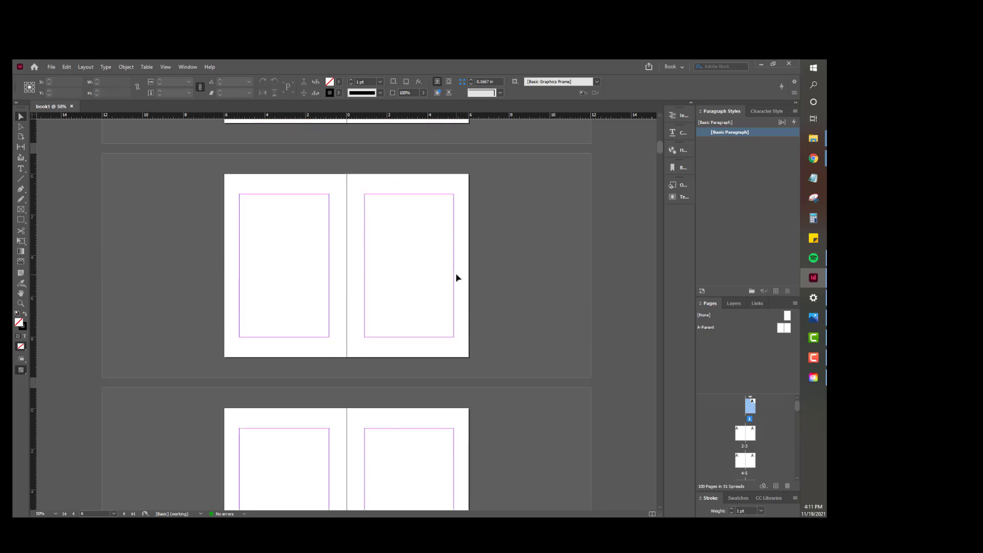
scroll(457, 277, up, 12)
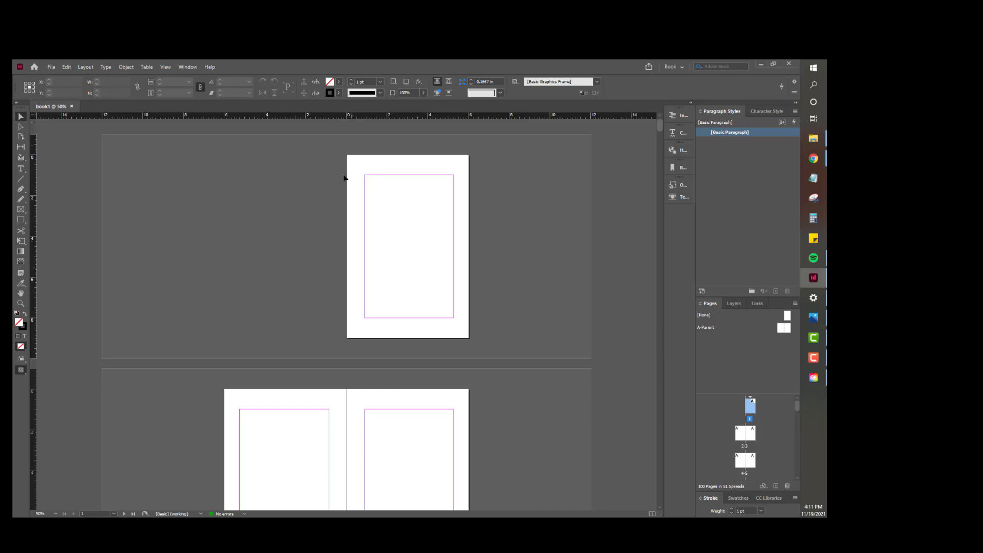
- Preview the Essentials and Digital Publishing workspaces, and return to the Book workspace
click(678, 66)
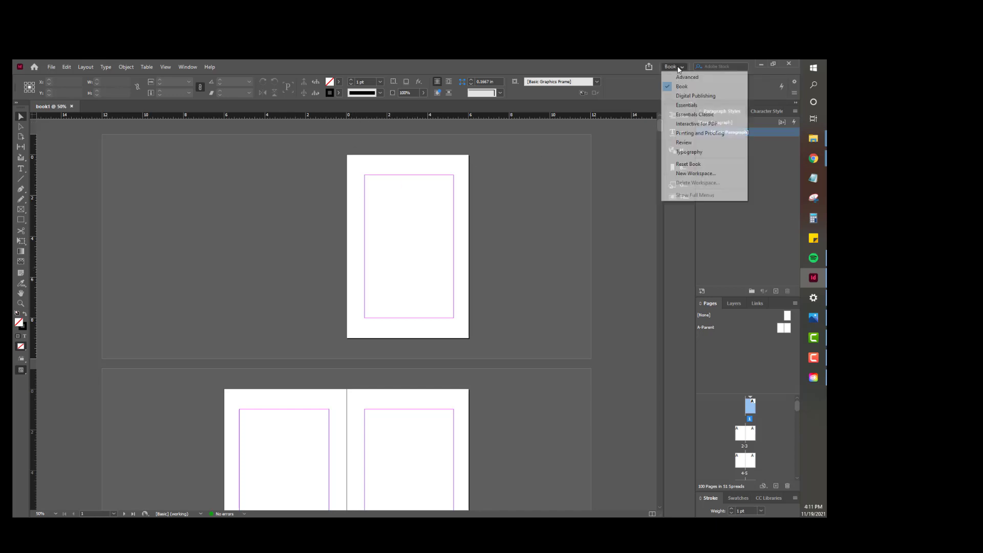
click(684, 105)
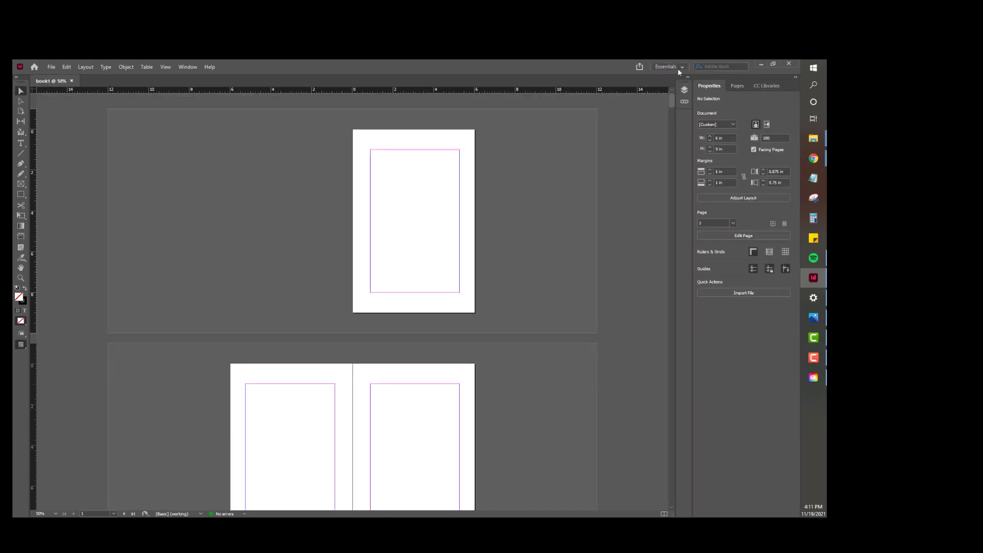
click(684, 67)
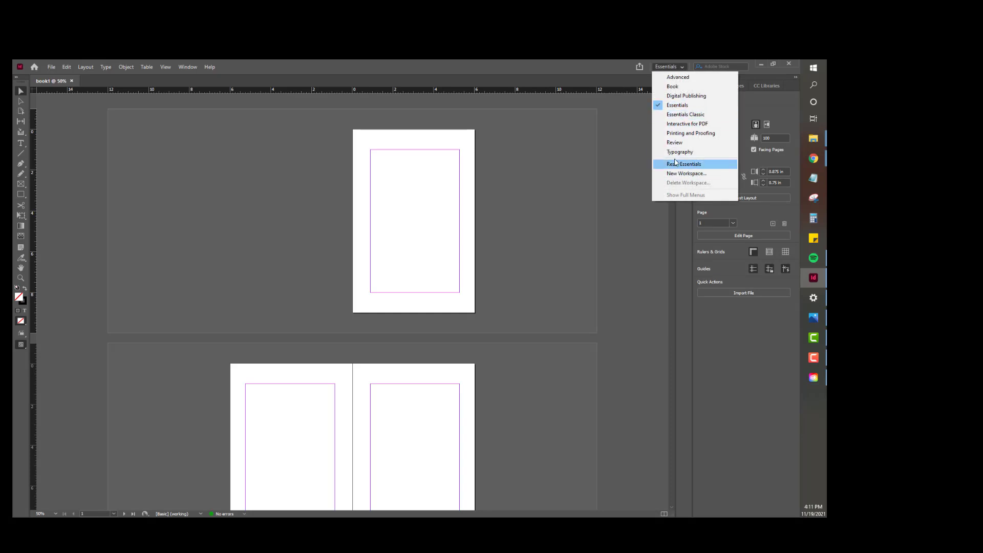
click(686, 96)
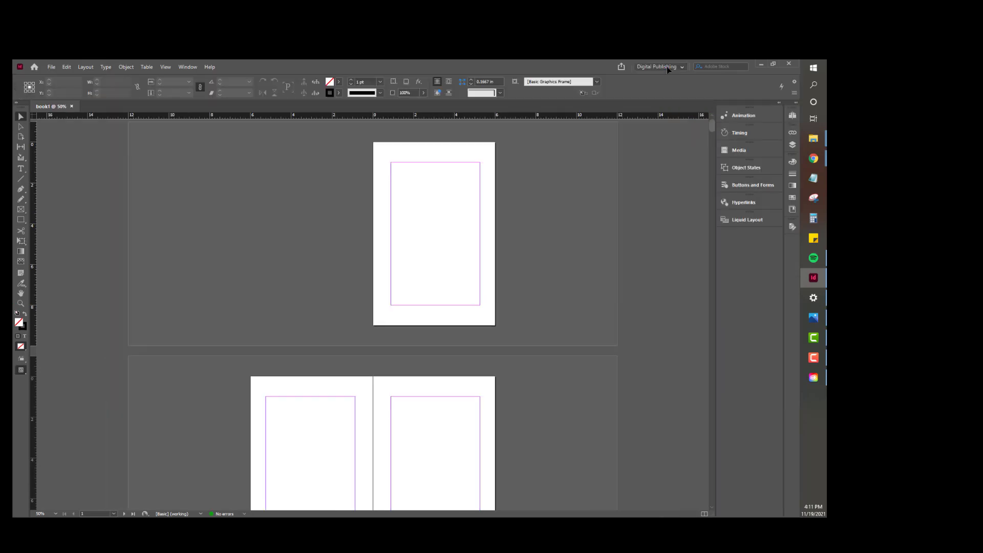
click(667, 67)
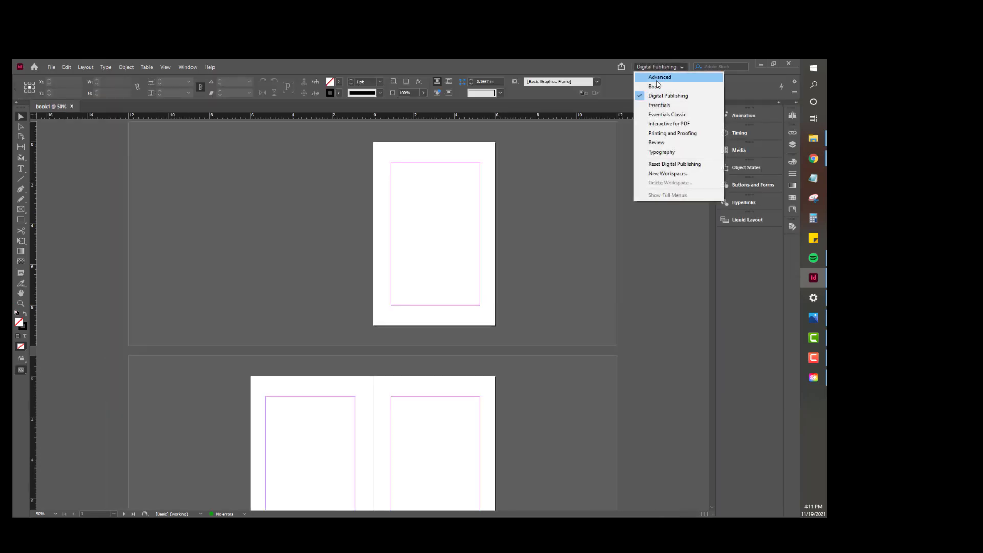
click(657, 87)
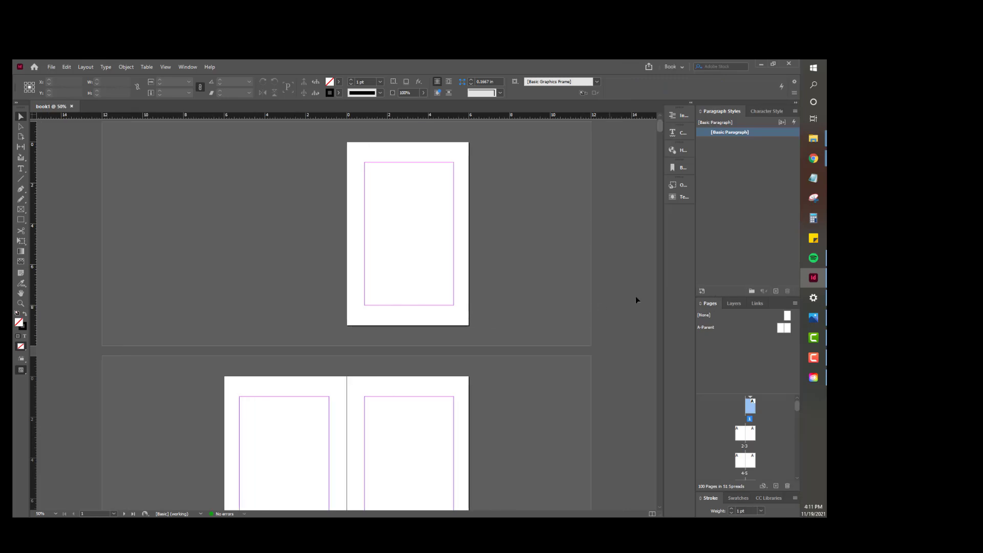
- Widen the narrow column of collapsed panels, from Index to Text Wrap, to show their full names
drag(665, 283, 634, 292)
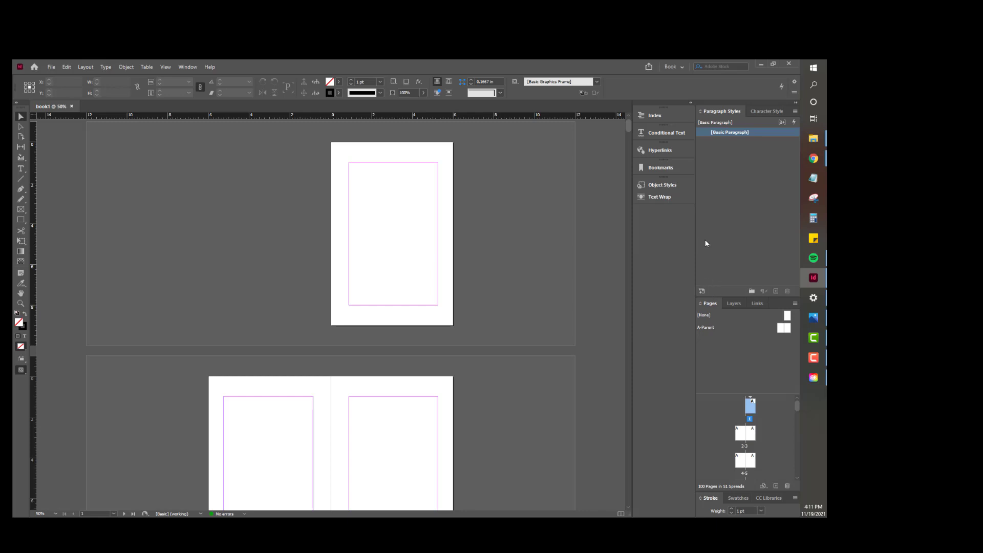
- Hide the Control panel and show it again
click(187, 67)
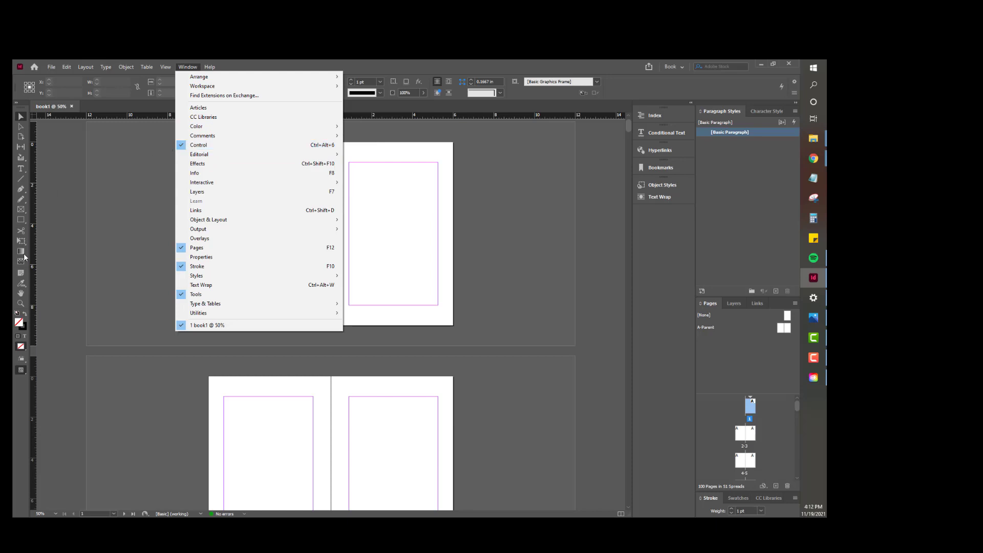
click(199, 145)
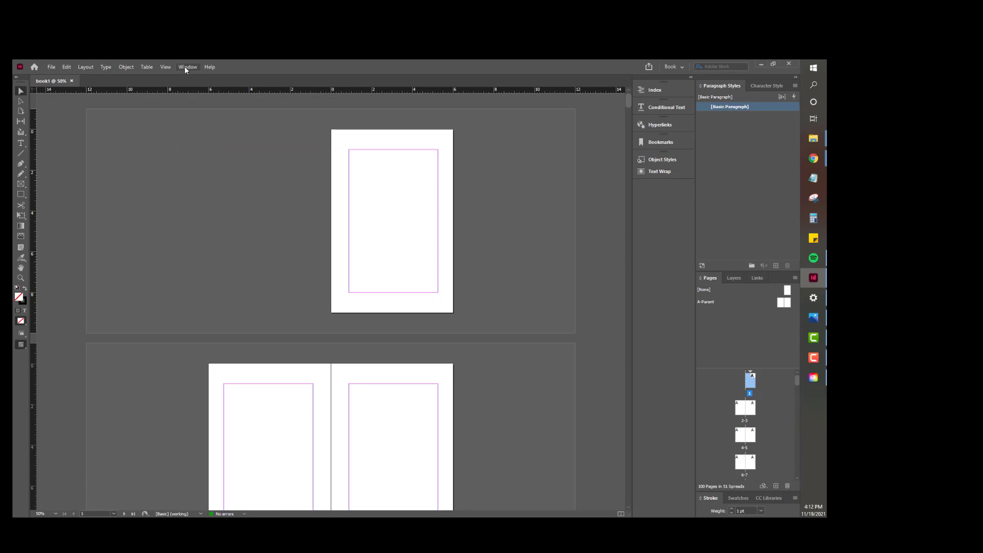
click(185, 67)
click(218, 147)
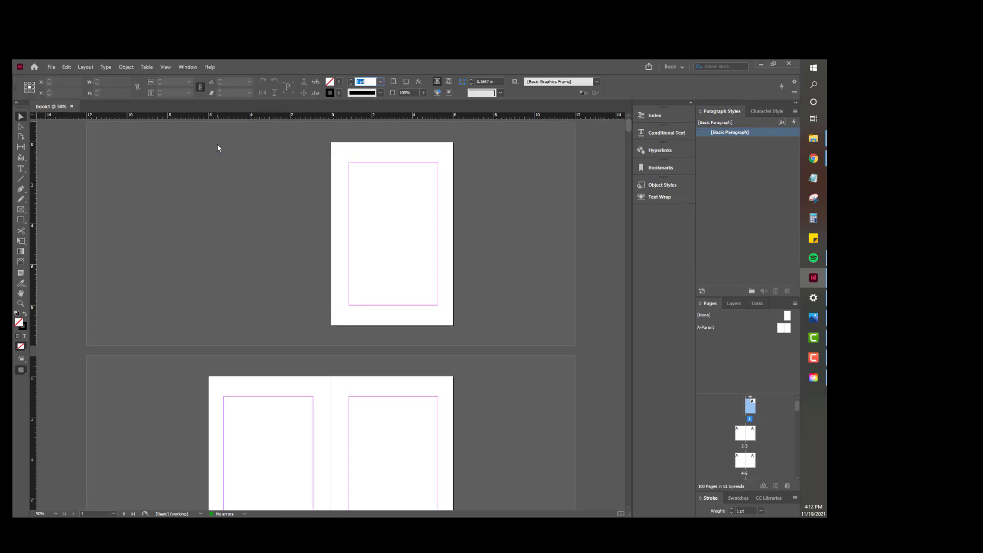
- Hide the Pages panel and show it again
click(185, 69)
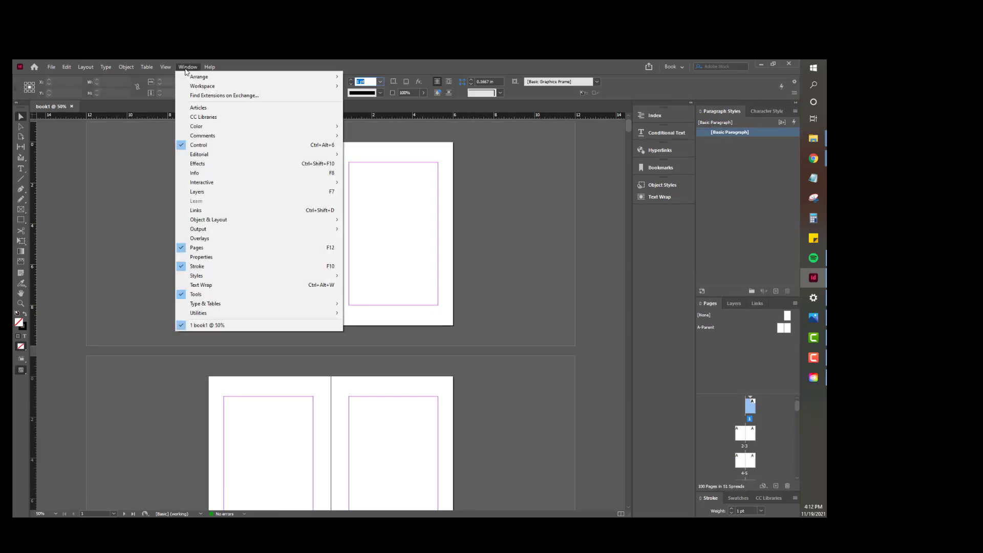
click(212, 249)
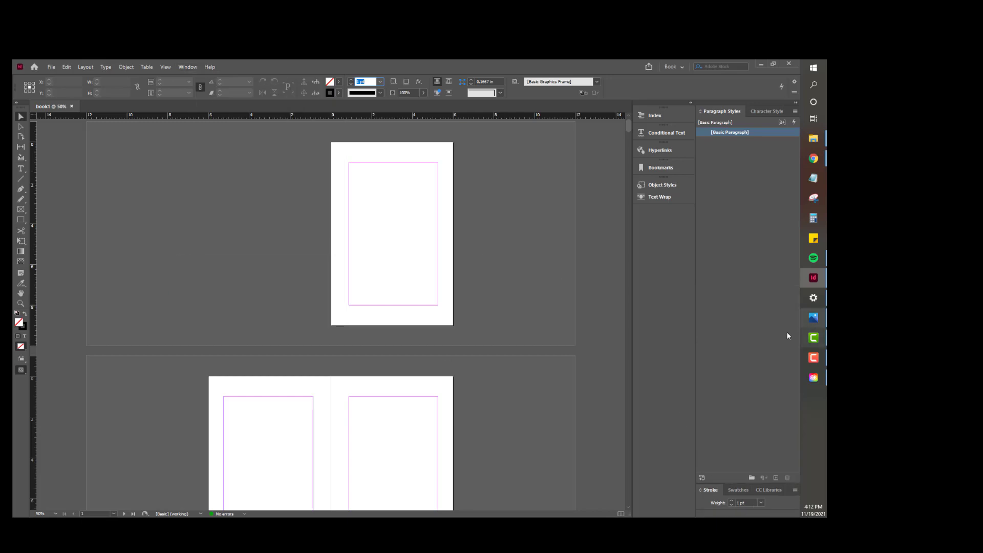
click(188, 67)
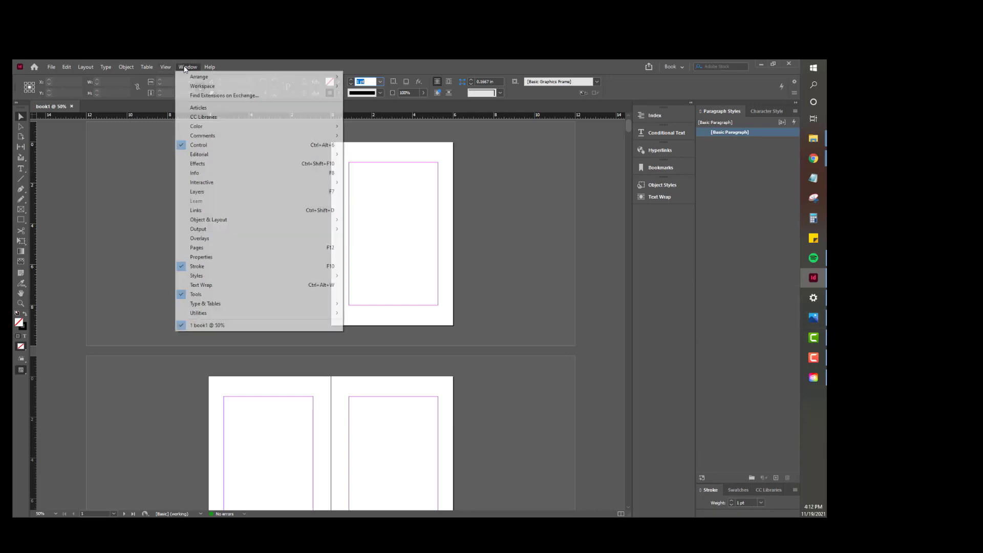
click(212, 246)
- Browse the spread thumbnails of the book forward and back, and return to the thumbnail of page 1
scroll(735, 419, down, 10)
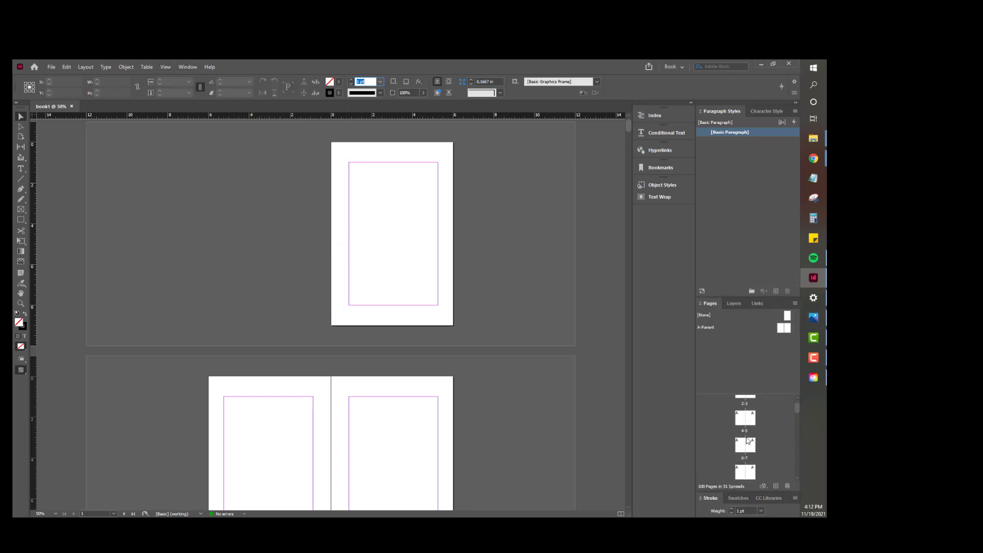
scroll(743, 434, up, 8)
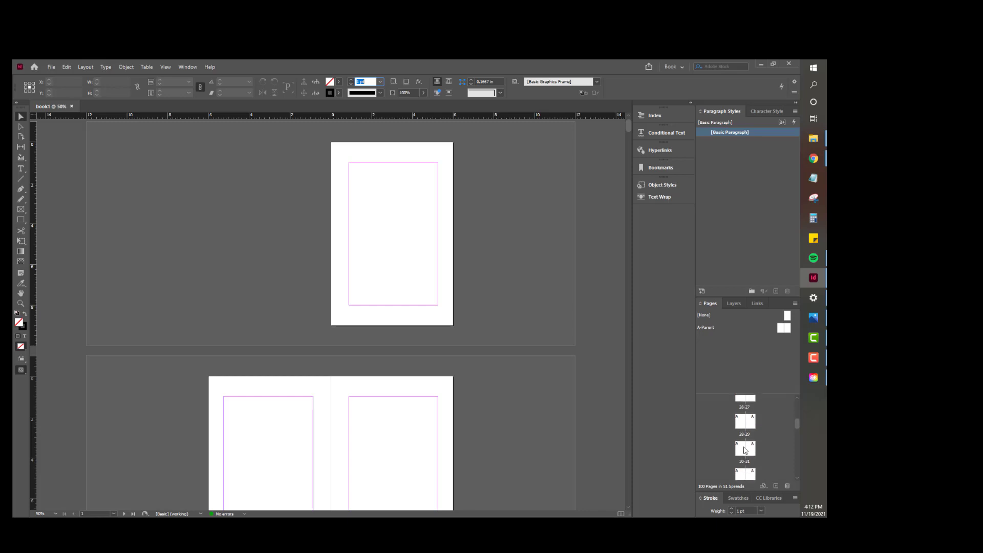
scroll(747, 448, down, 2)
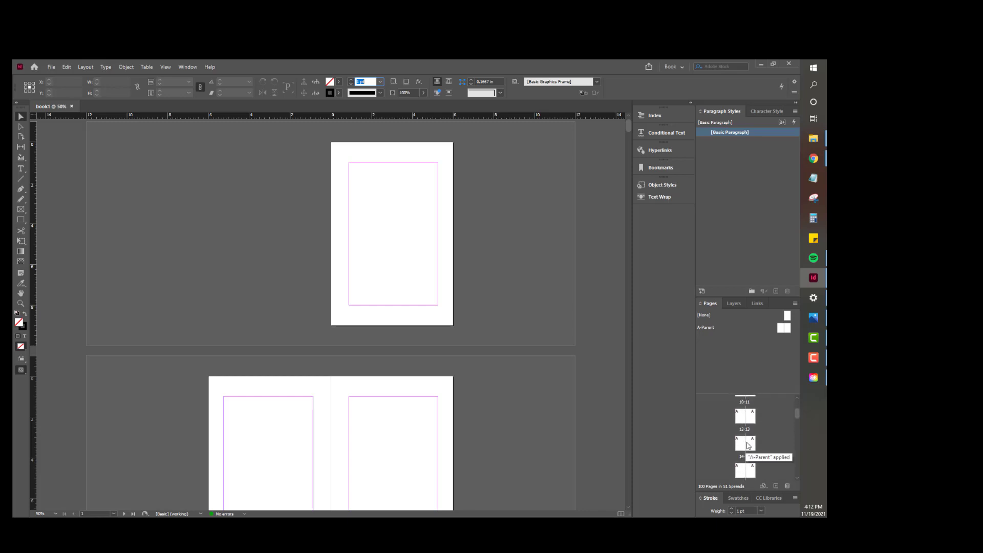
mouse_move(629, 128)
mouse_down()
mouse_move(645, 261)
mouse_move(643, 288)
mouse_move(629, 285)
mouse_move(632, 365)
mouse_move(632, 112)
mouse_up()
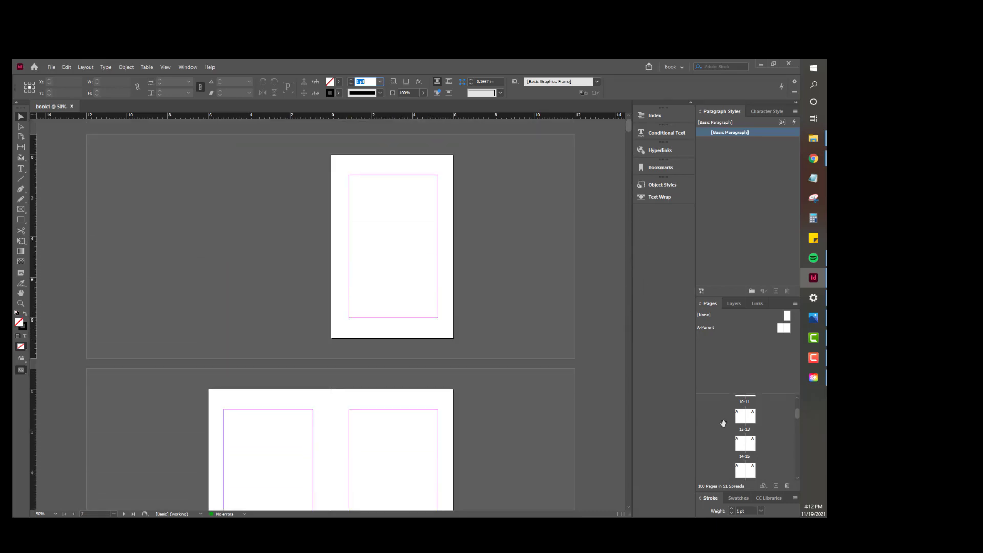
scroll(785, 443, down, 7)
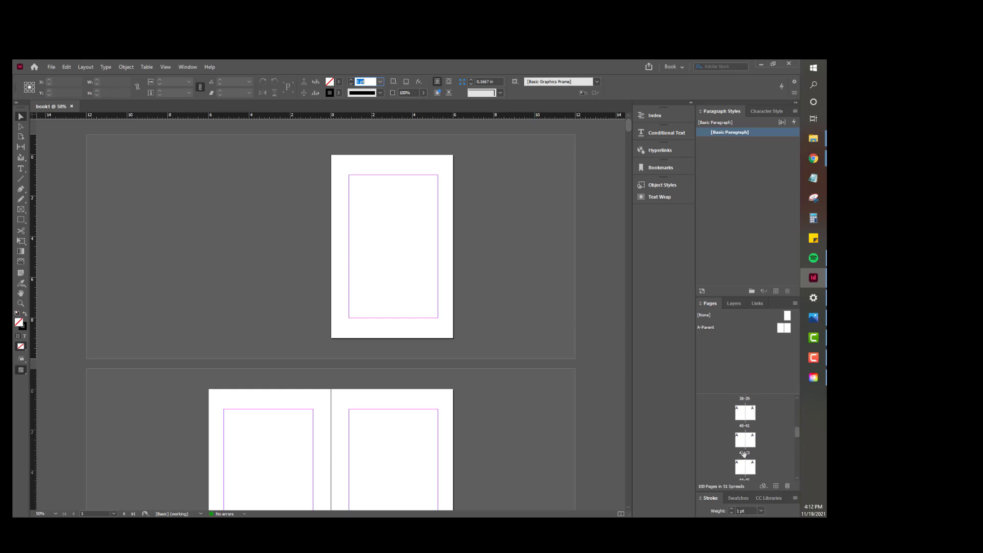
scroll(750, 446, up, 5)
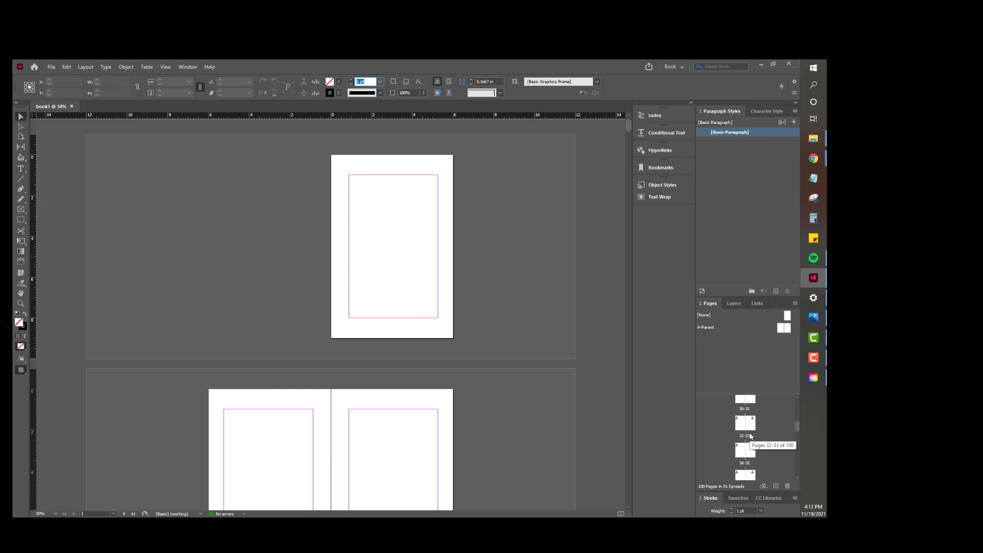
scroll(750, 409, up, 3)
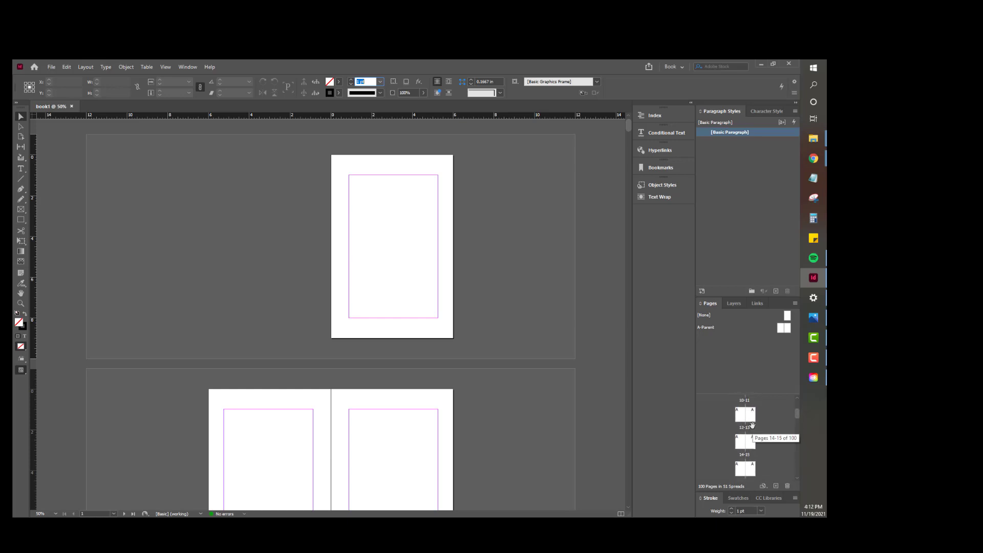
click(752, 418)
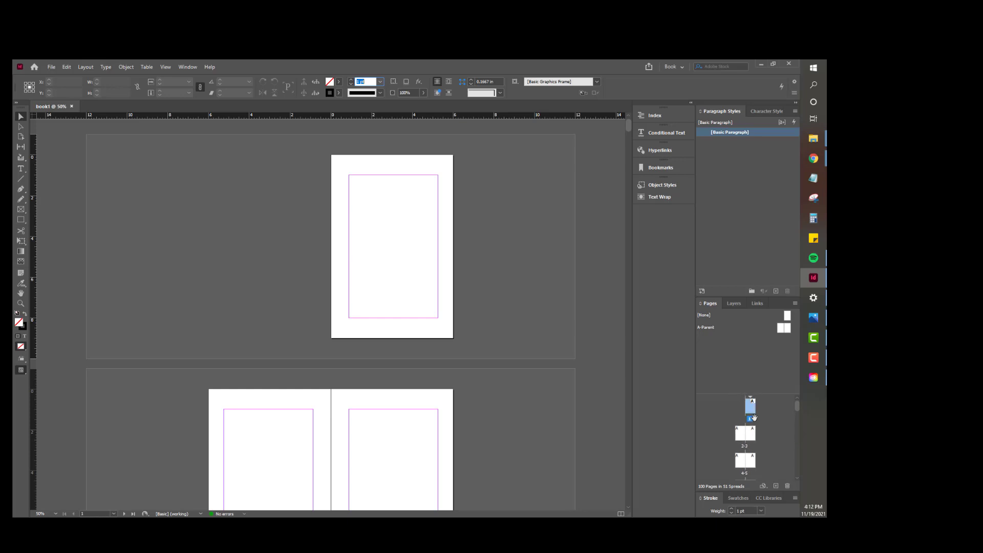
- Try to move page 3 to the 4-5 spread using the page thumbnails, and view the 2-3 spread in the document
scroll(753, 418, down, 1)
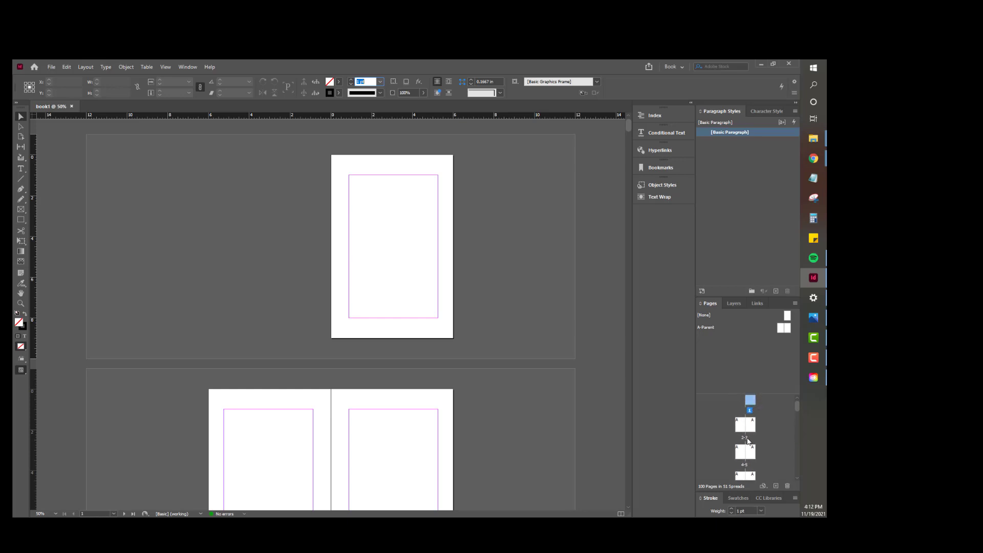
drag(752, 426, 747, 451)
scroll(378, 274, down, 3)
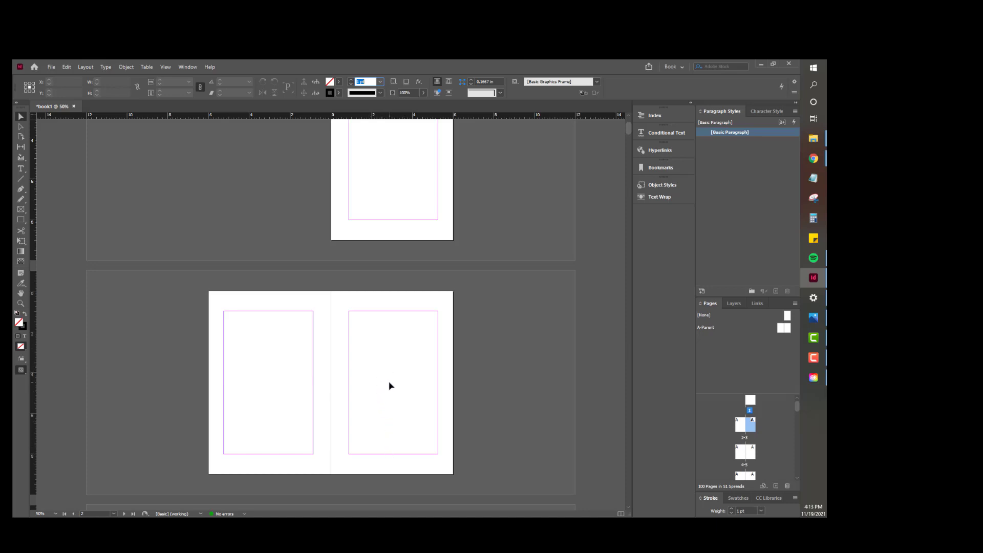
- Look through the facing spreads in the document from 2-3 down to 6-7 and back to 2-3
scroll(390, 381, down, 2)
scroll(389, 381, down, 4)
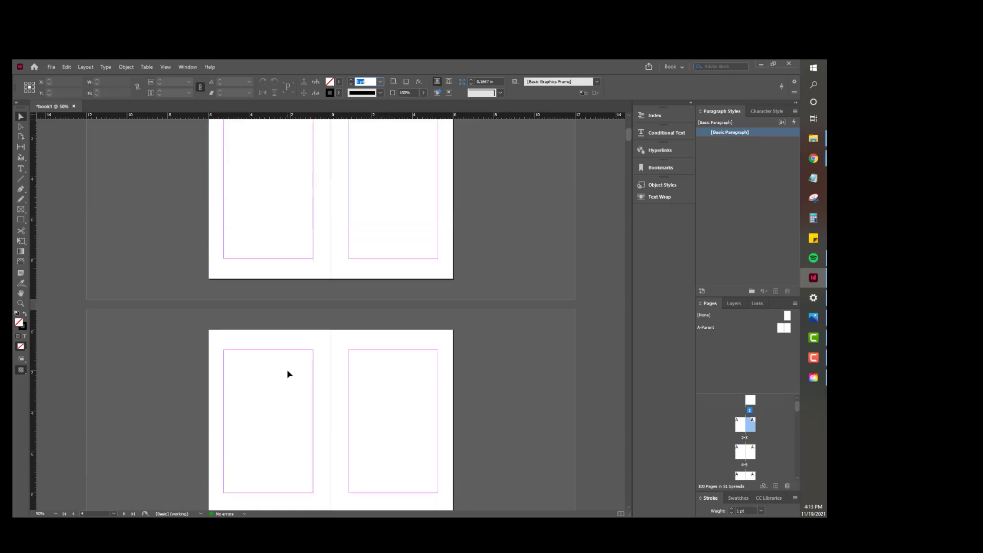
scroll(372, 413, down, 10)
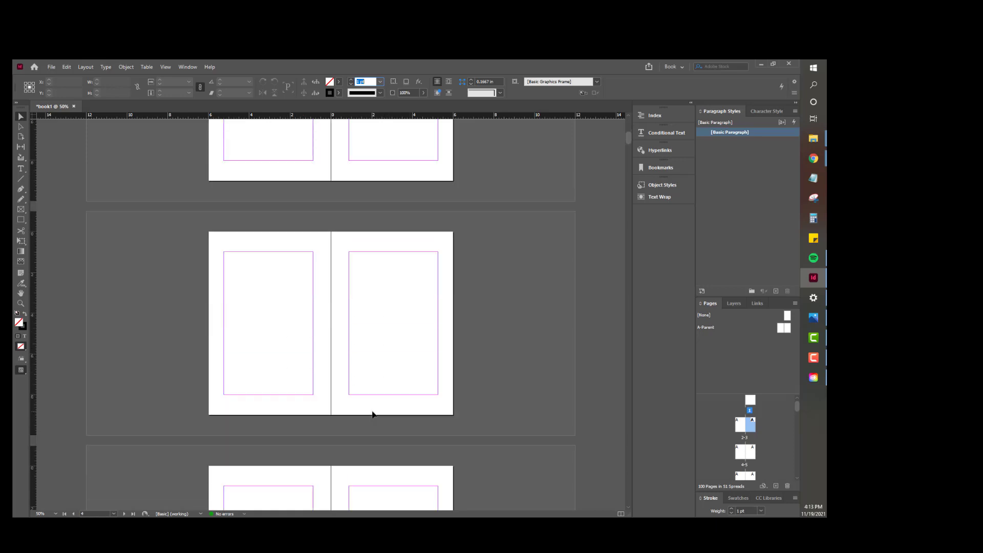
scroll(374, 413, up, 1)
scroll(376, 413, down, 1)
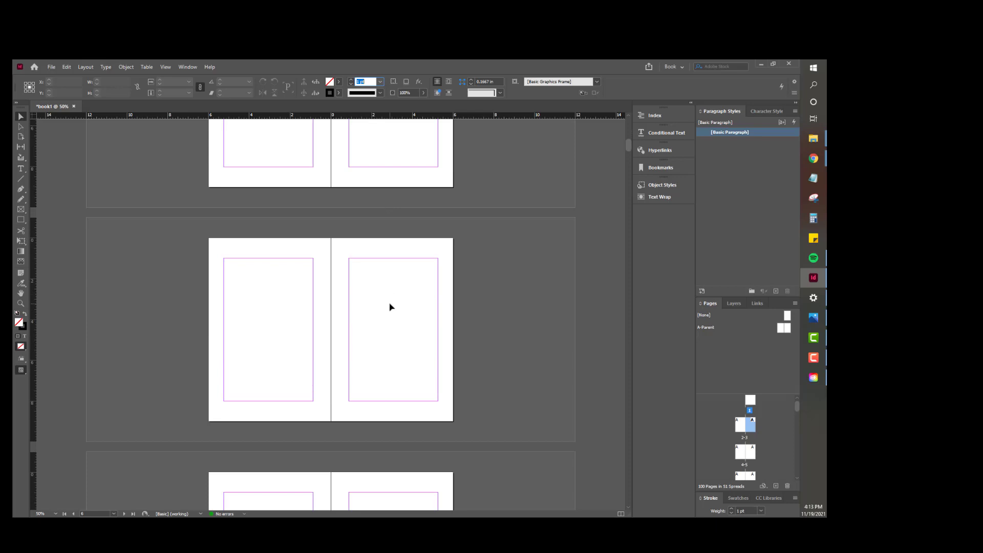
scroll(391, 307, up, 7)
scroll(390, 307, up, 5)
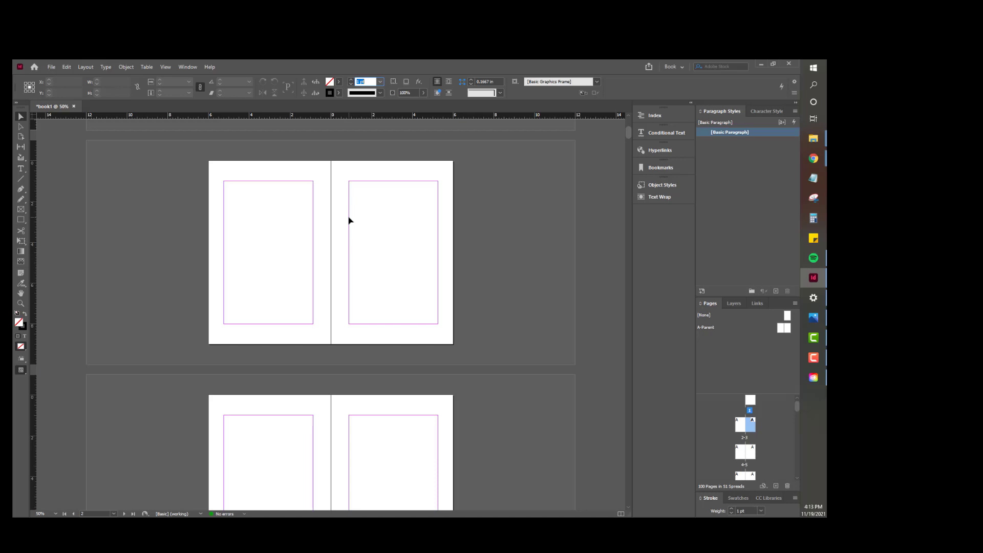
- Place the Word document A PRINCESS OF MARS (1) on page 5 and align its text frame with the upper margin
click(51, 68)
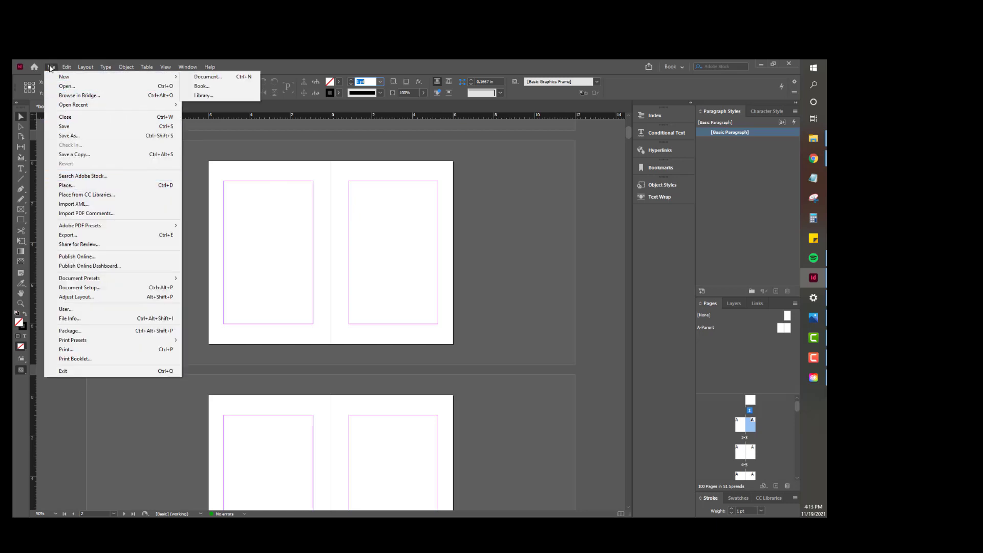
click(75, 186)
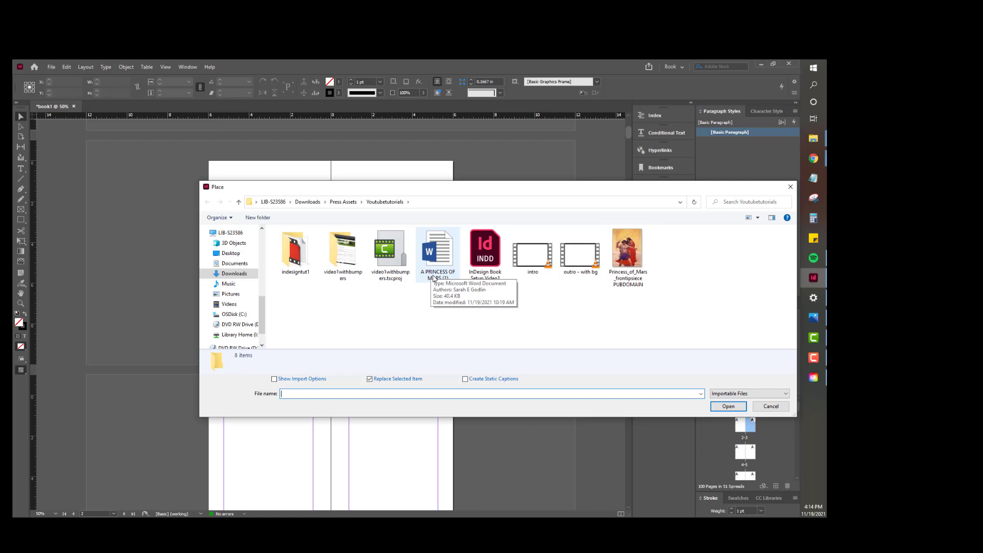
double_click(441, 262)
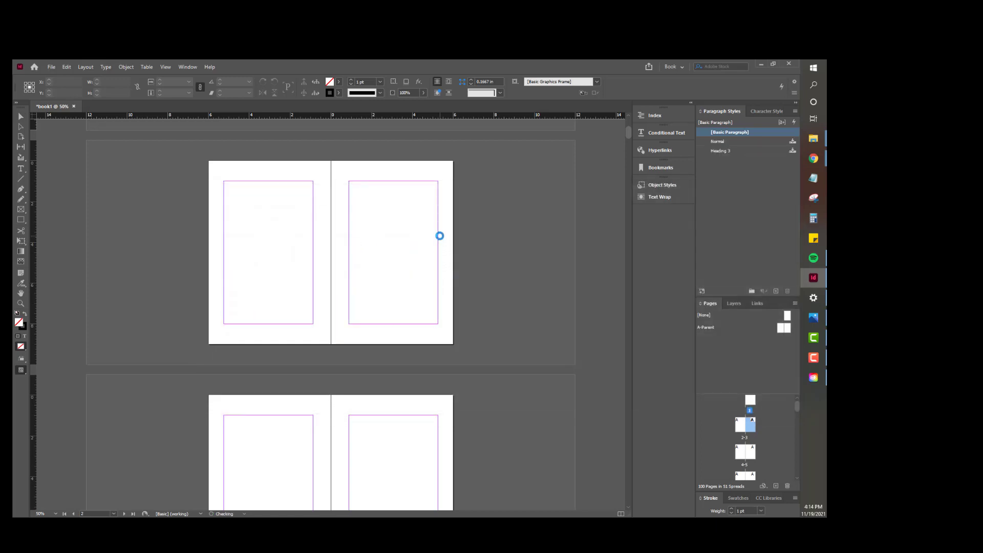
click(366, 195)
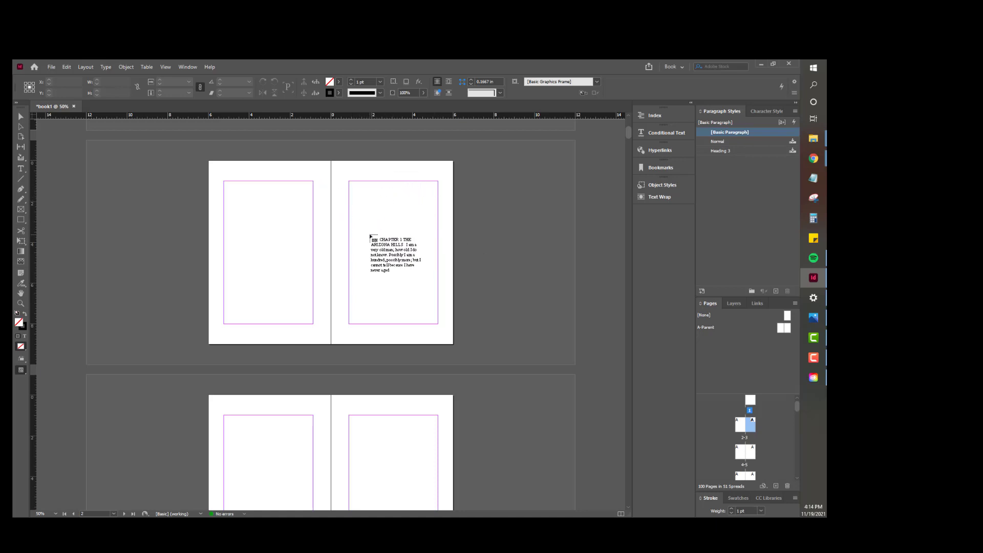
scroll(376, 251, down, 3)
scroll(378, 257, up, 3)
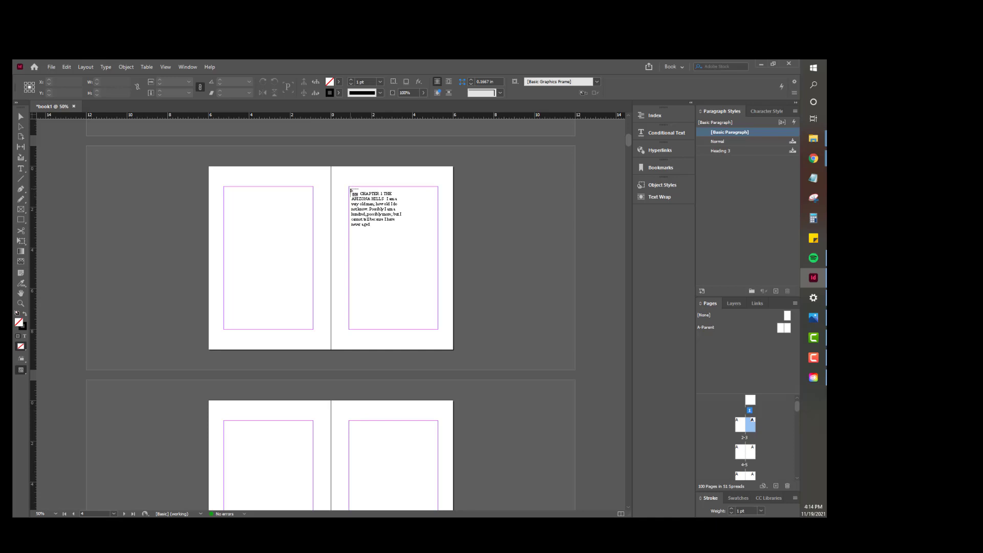
click(351, 191)
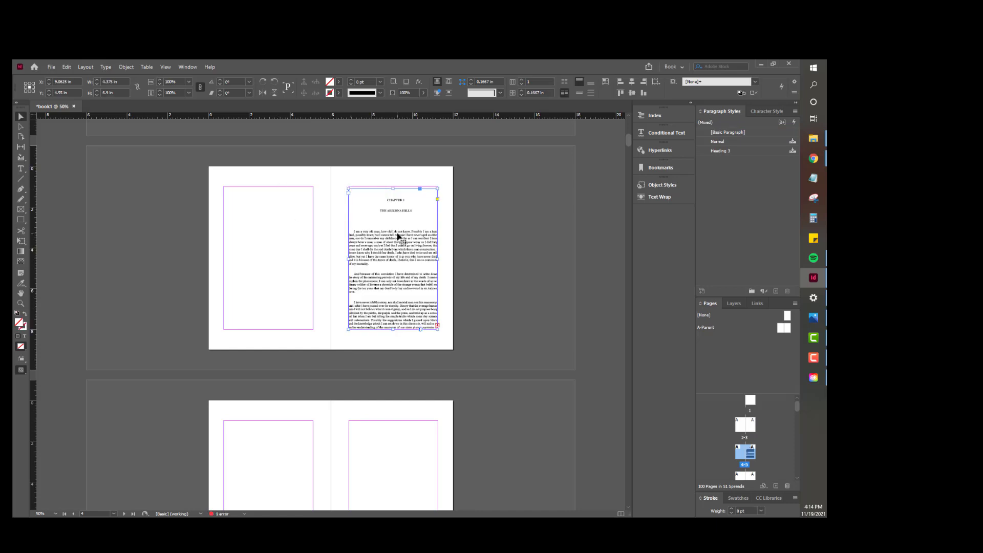
drag(400, 233, 400, 230)
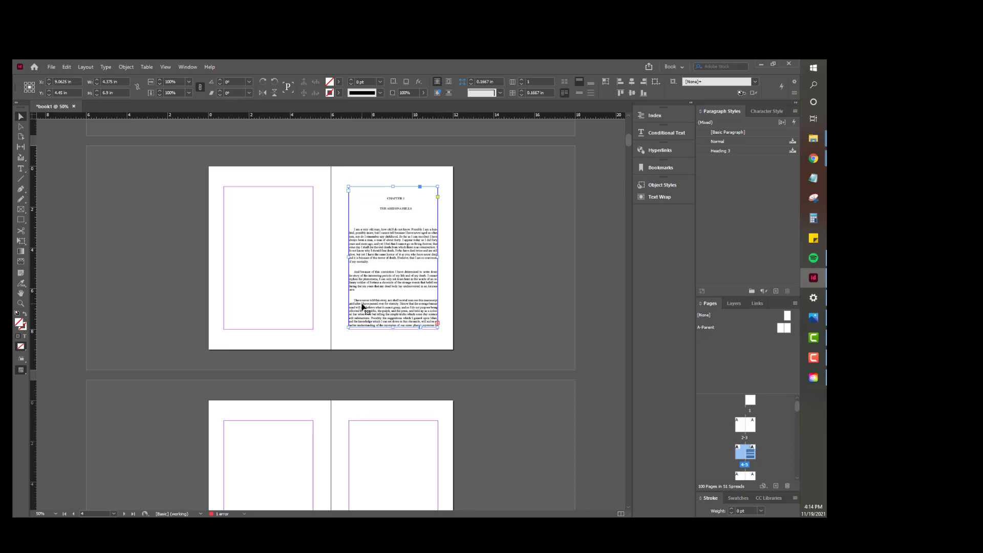
- Insert the word ON before THE ARIZONA HILLS in the chapter title on page 5
key(ctrl+equal)
key(ctrl+equal)
key(ctrl+equal)
key(ctrl+equal)
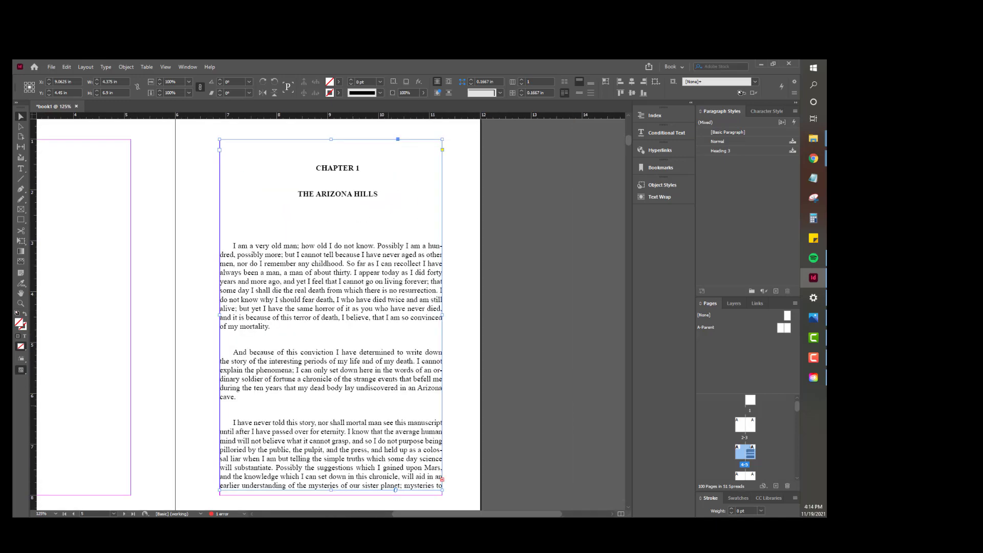
drag(487, 513, 465, 514)
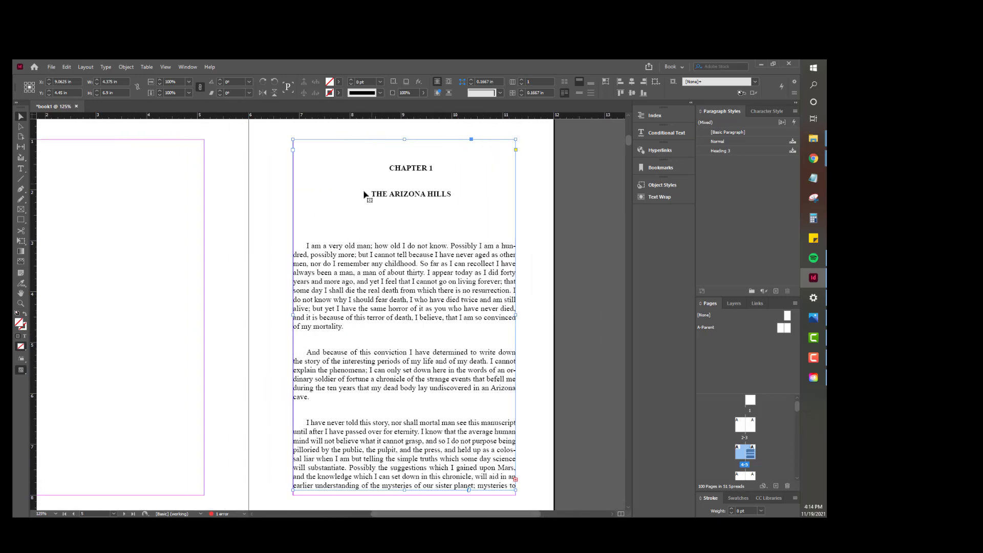
double_click(370, 197)
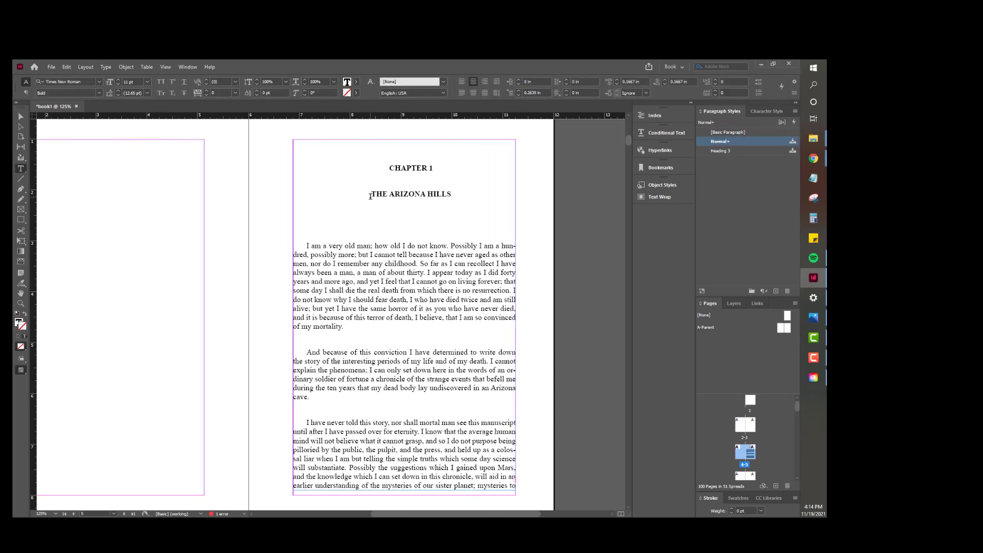
click(371, 196)
text(ON)
scroll(422, 294, down, 1)
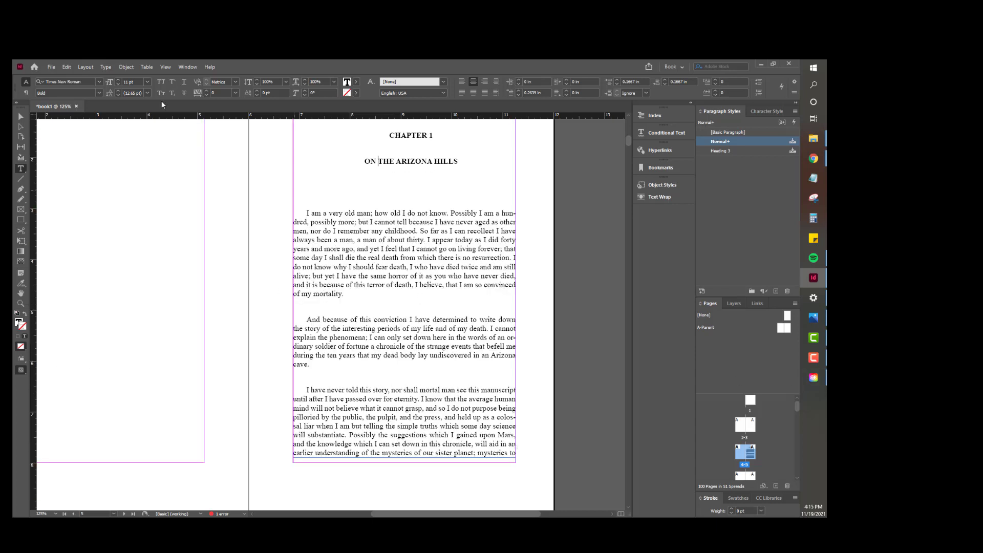
- Extend the text frame on page 5 down to the lower margin, making it 7 in high
click(20, 117)
scroll(394, 311, down, 3)
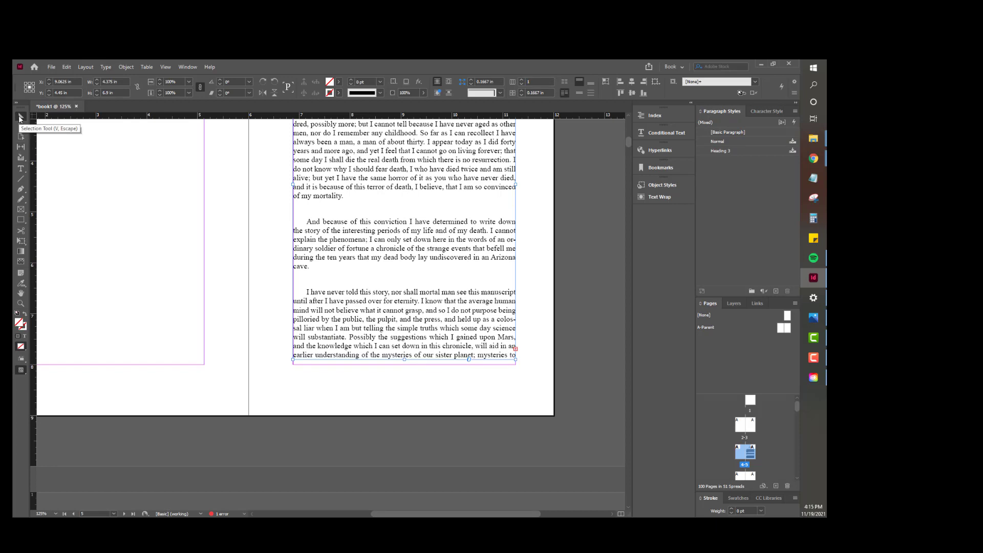
drag(404, 360, 405, 364)
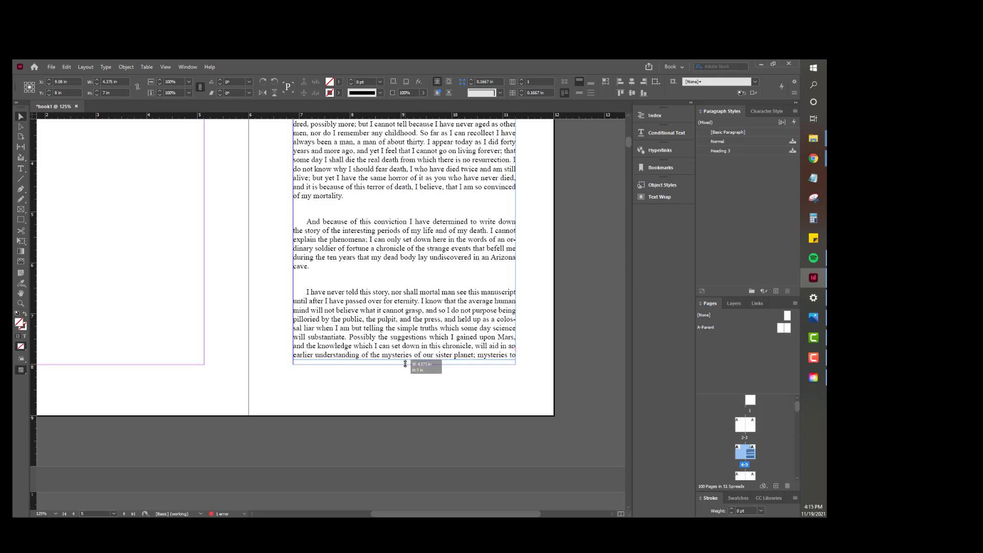
scroll(410, 367, up, 5)
scroll(410, 357, down, 1)
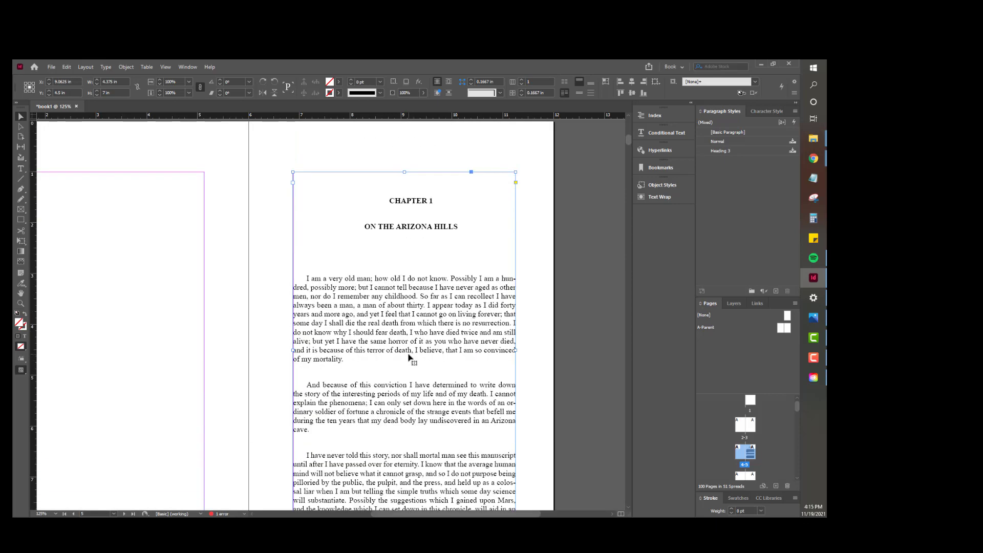
- Flow the overset text from the frame on page 5 into page 6, starting at the upper-left margin corner
scroll(409, 357, down, 3)
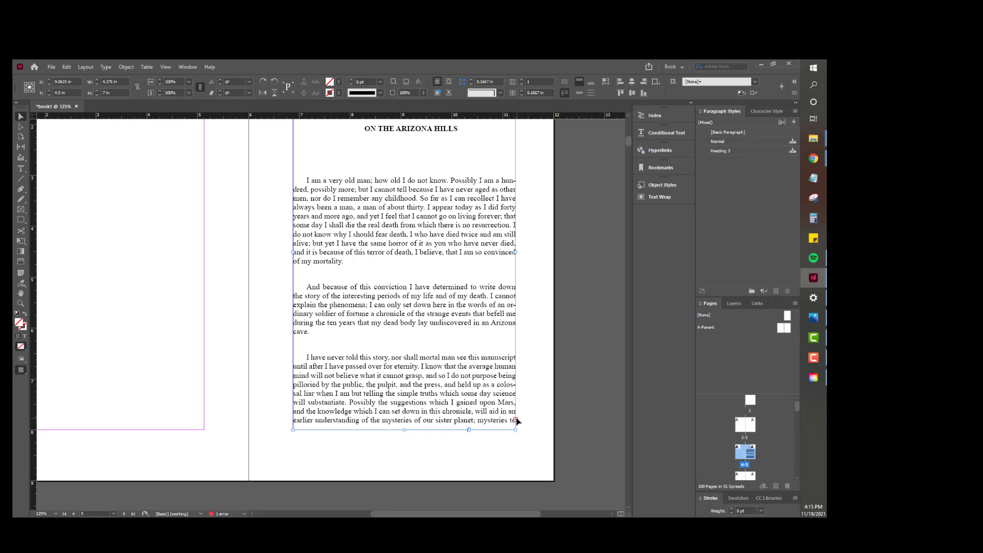
key(ctrl+minus)
drag(464, 515, 416, 499)
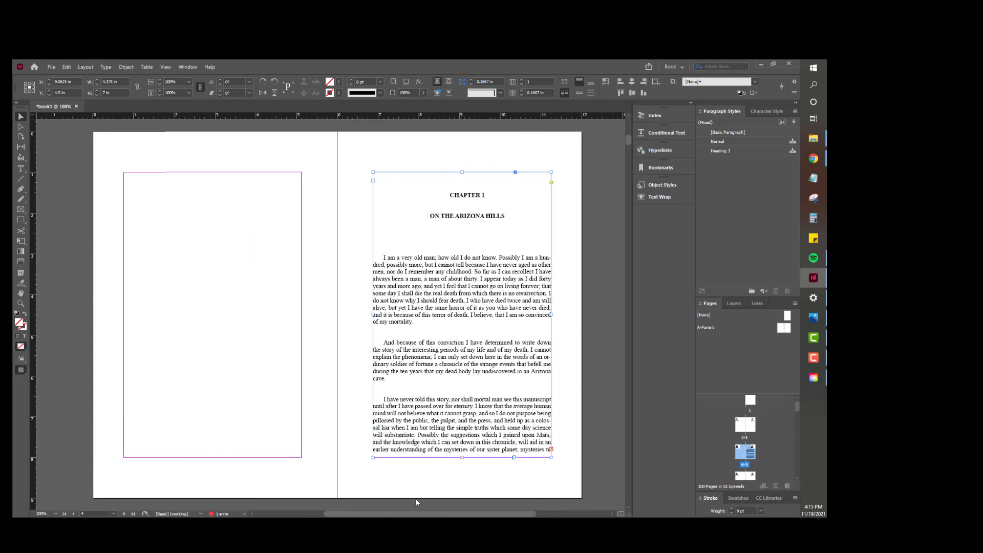
click(552, 450)
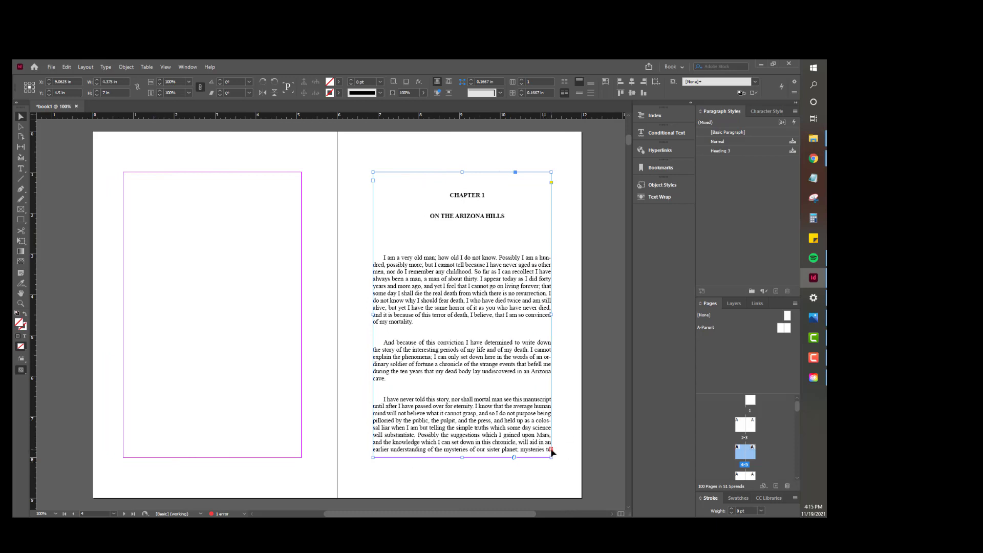
scroll(512, 363, down, 10)
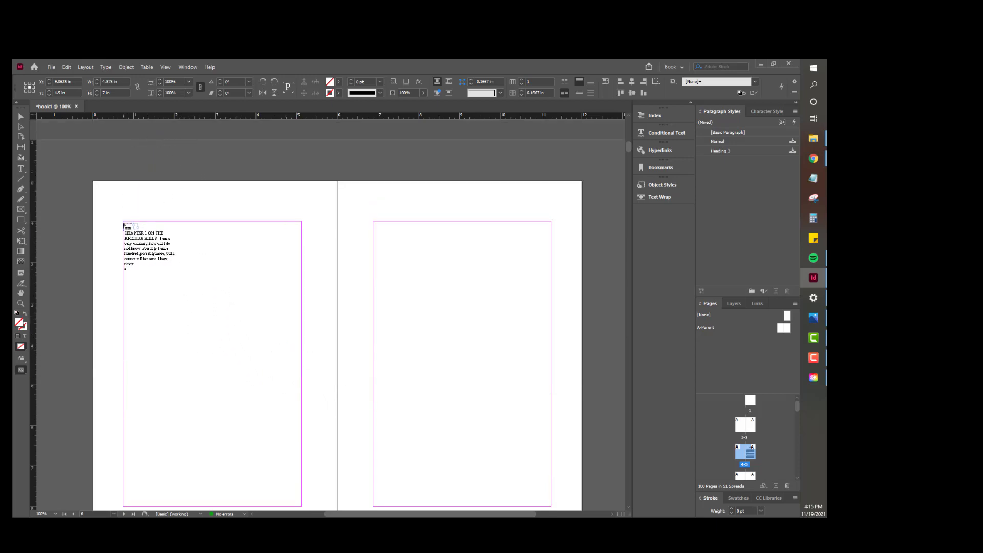
click(124, 226)
- Continue the overset text from page 6 onto page 7, starting at the upper-left margin corner
scroll(319, 340, down, 4)
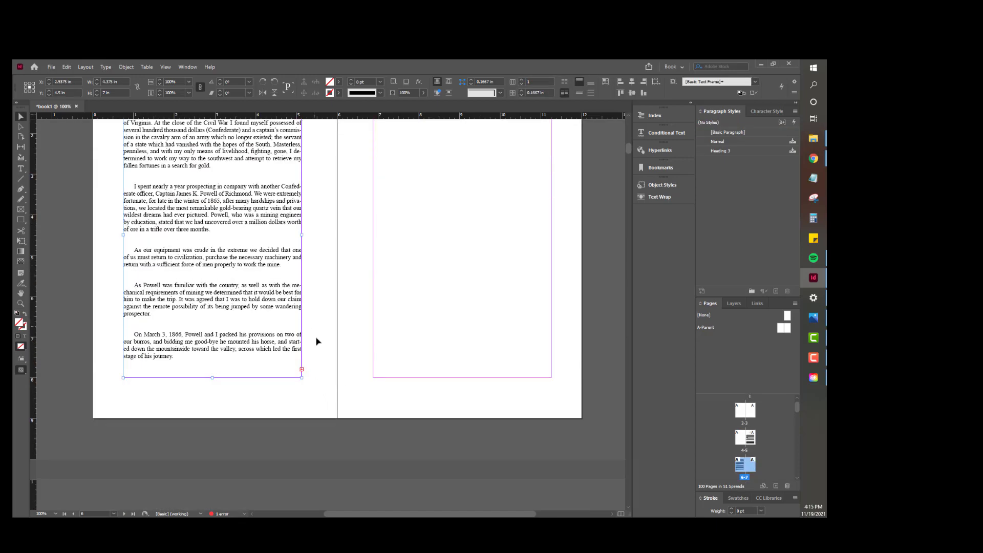
click(302, 370)
scroll(391, 308, up, 7)
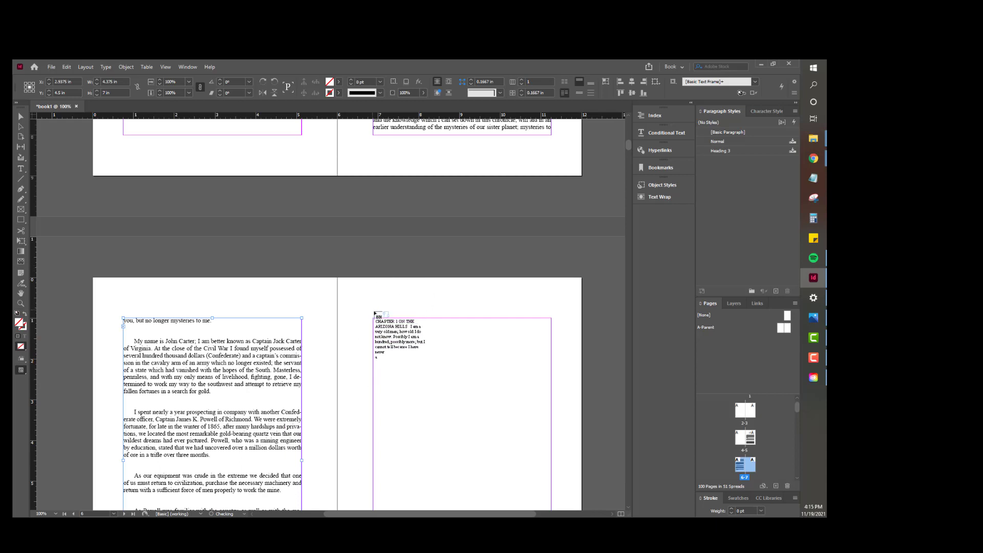
click(376, 324)
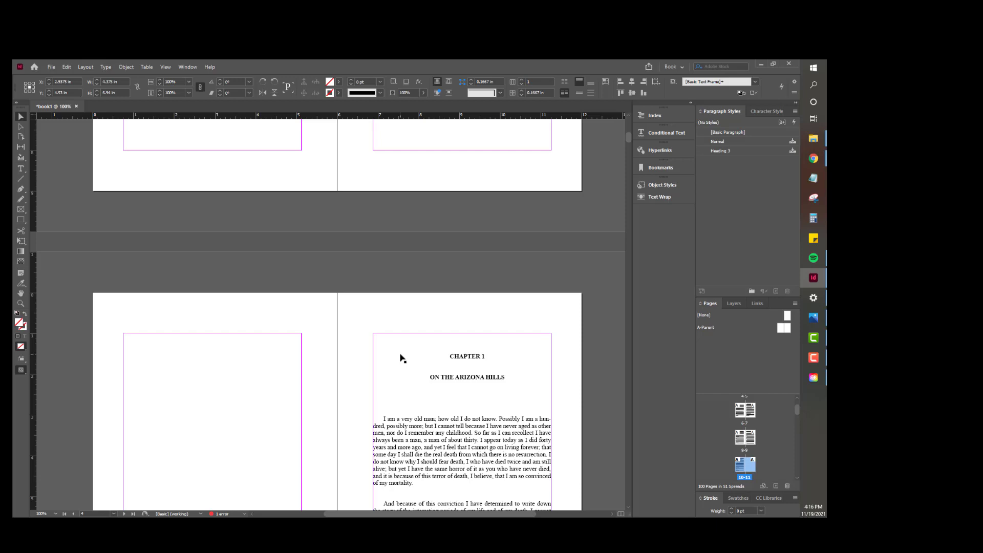
- Draw a rectangle frame about 4.375 in wide and 1.96 in high between the side margins near the top of page 3
scroll(402, 358, up, 10)
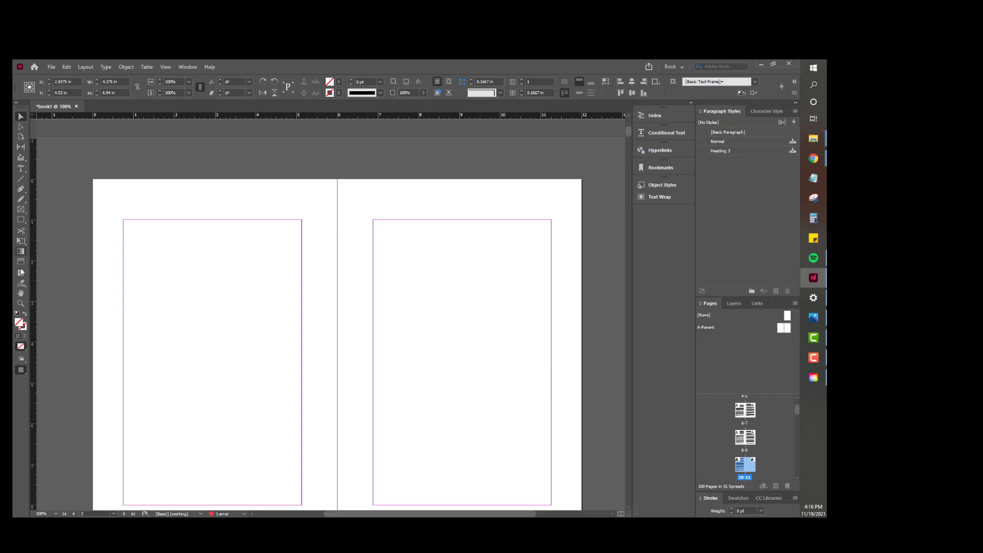
click(20, 211)
drag(373, 239, 552, 318)
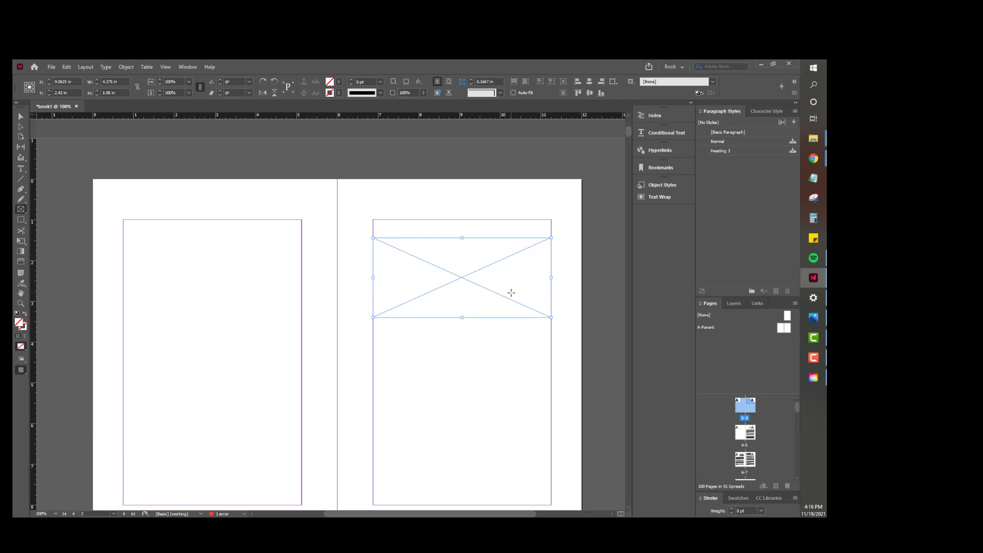
- Turn the new frame on page 3 into a text frame and enter the title A PRINCESS OF MARS
click(22, 172)
click(382, 247)
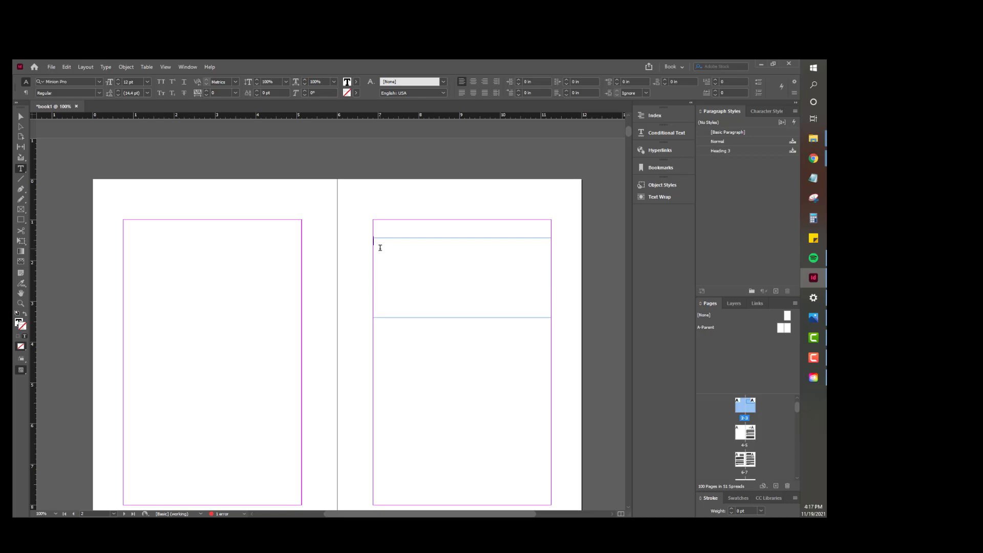
text(A PRINCESS OF MARS)
scroll(477, 364, down, 1)
key(Escape)
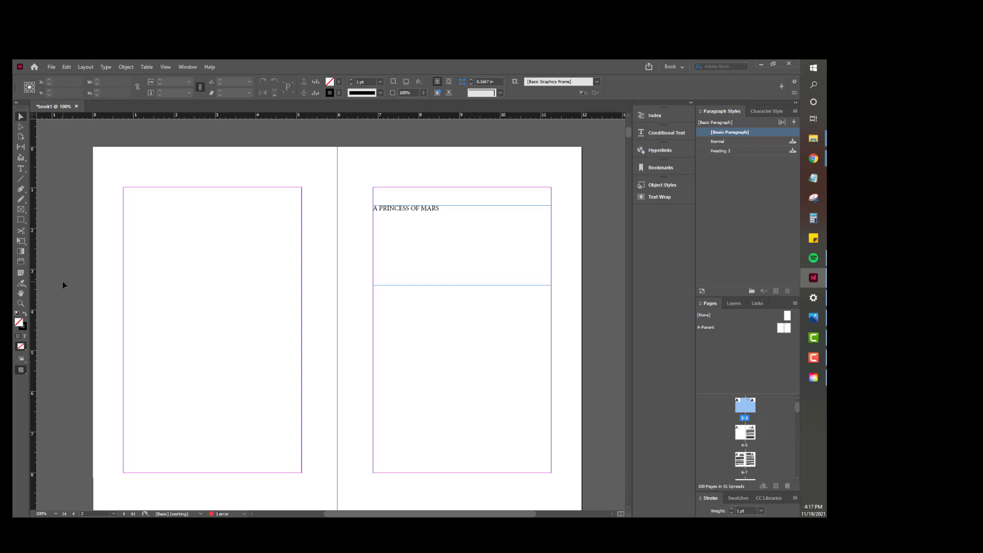
- Preview the 2-3 spread without guides and frame edges, and return to the normal view
key(w)
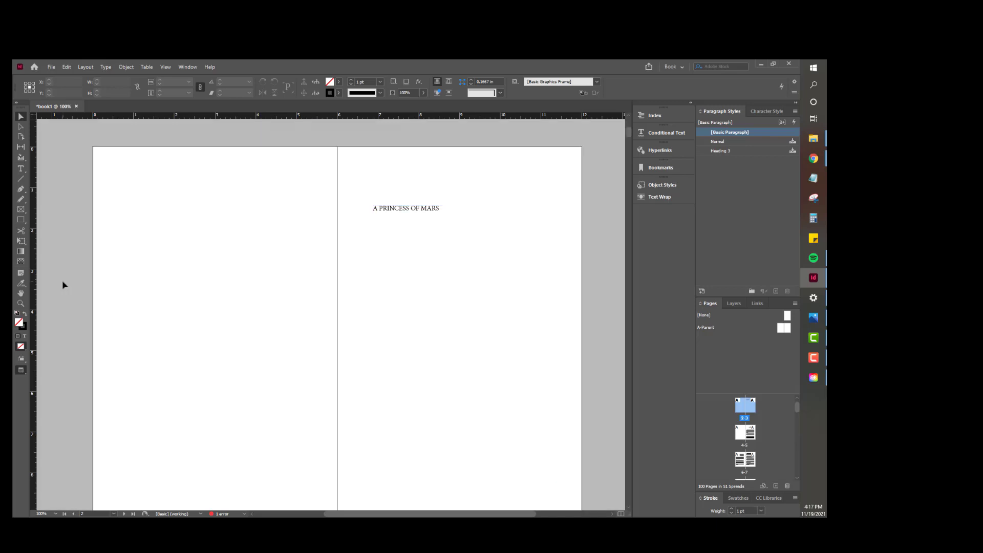
key(w)
key(w)
key(w)
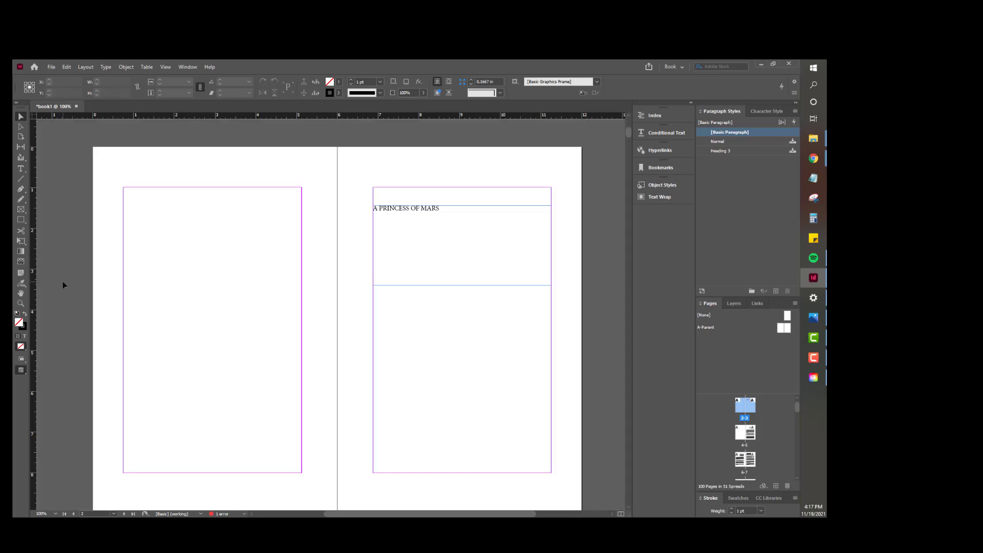
- Draw a frame about 3.68 by 4 in below the title on page 3 and place the Princess_of_Mars_frontispiece PUBDOMAIN image in it
click(22, 209)
drag(401, 290, 549, 454)
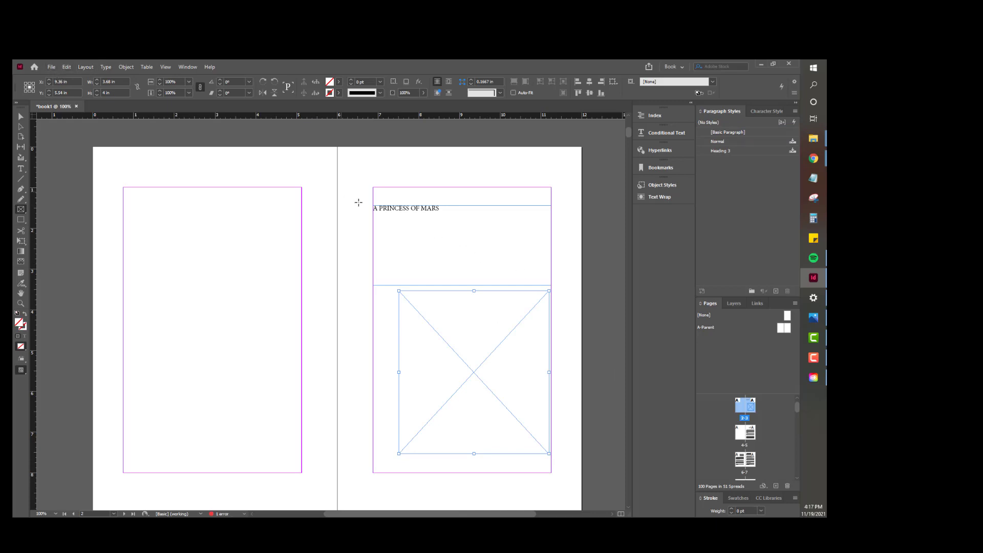
click(52, 71)
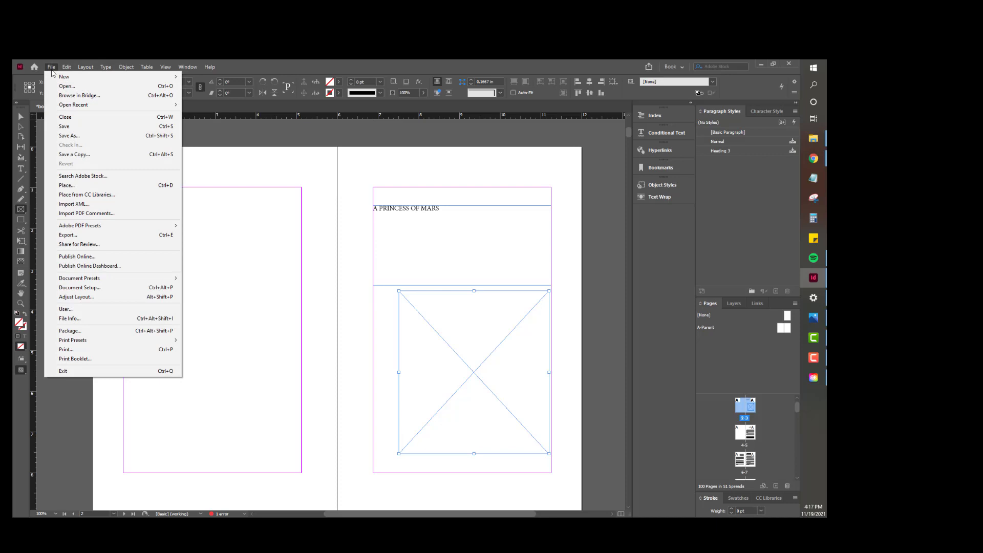
click(67, 185)
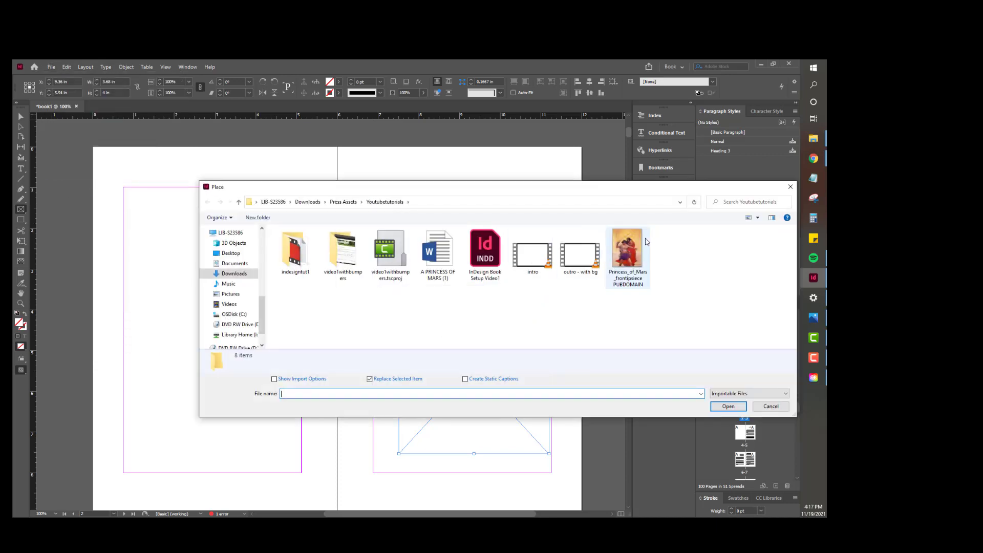
double_click(628, 284)
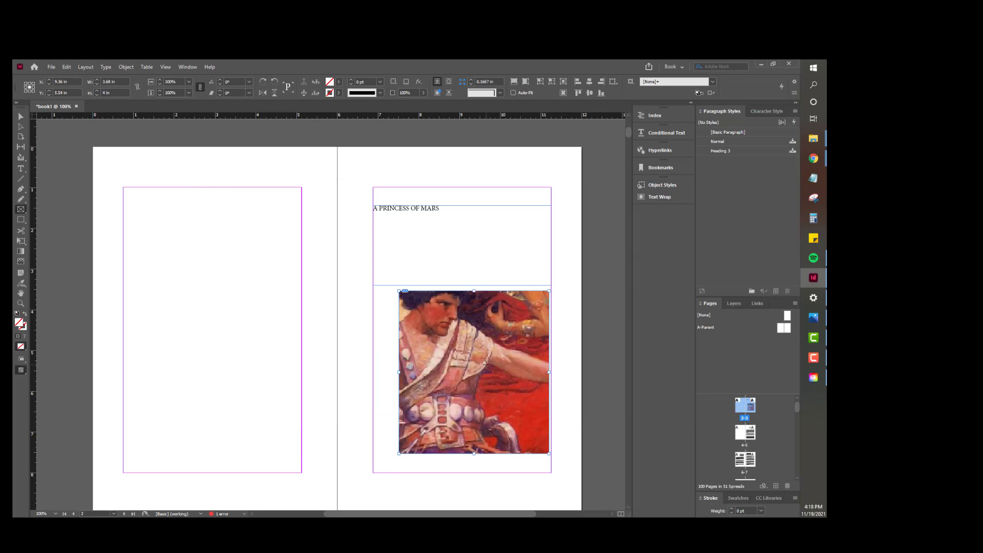
- Fill the frame on page 3 proportionally with the placed frontispiece image
right_click(486, 363)
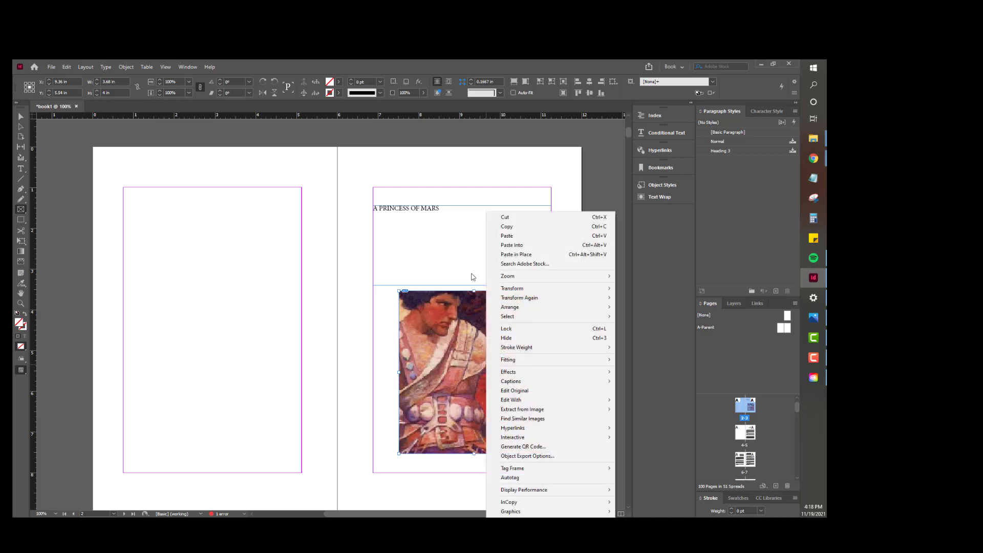
mouse_move(534, 364)
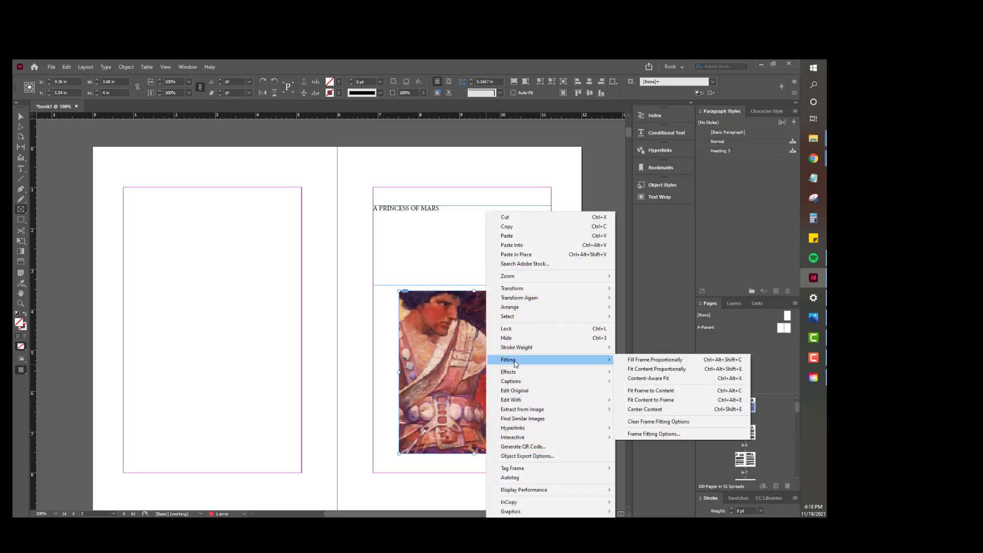
click(639, 367)
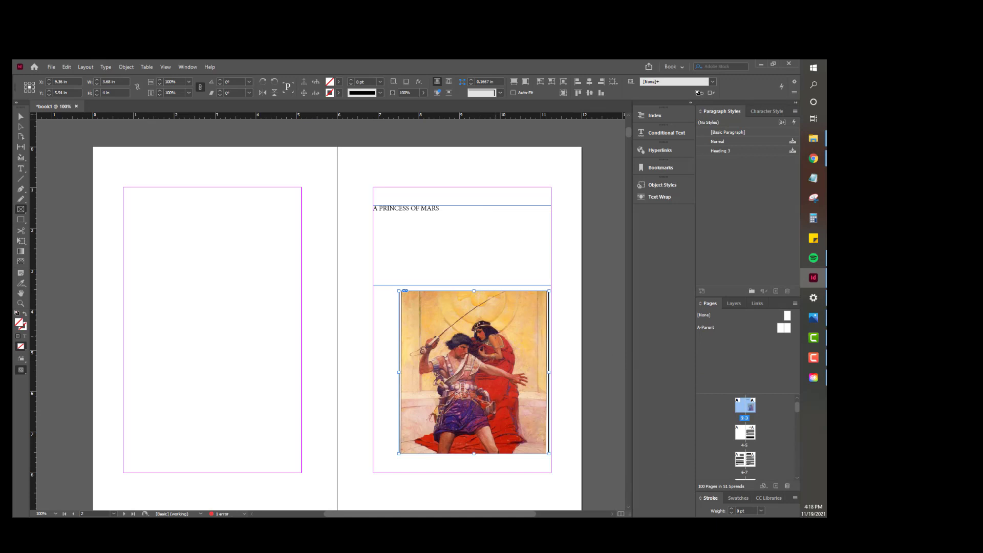
- Move the image frame toward the centre of page 3 and extend it to about 5.32 in high, reaching the lower margin
click(20, 116)
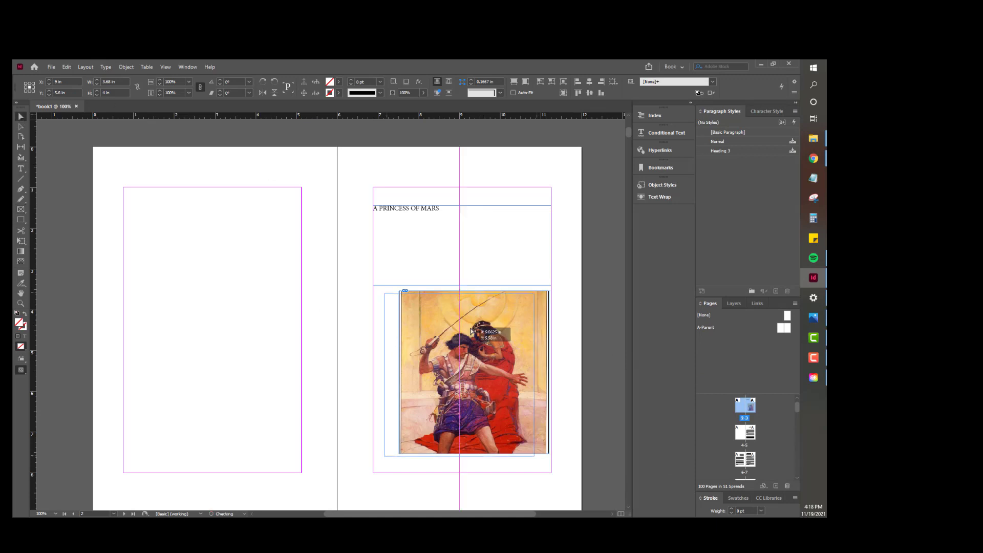
drag(484, 331, 459, 258)
drag(459, 457, 462, 475)
drag(465, 425, 474, 423)
drag(474, 426, 482, 428)
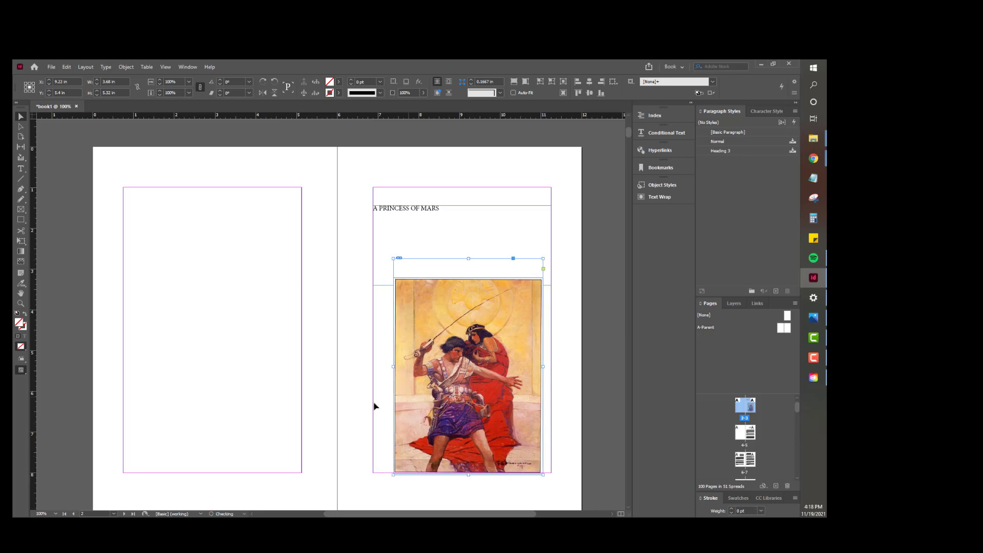
- Move the image within its frame and resize the frame around it to about 4.29 in wide
click(468, 370)
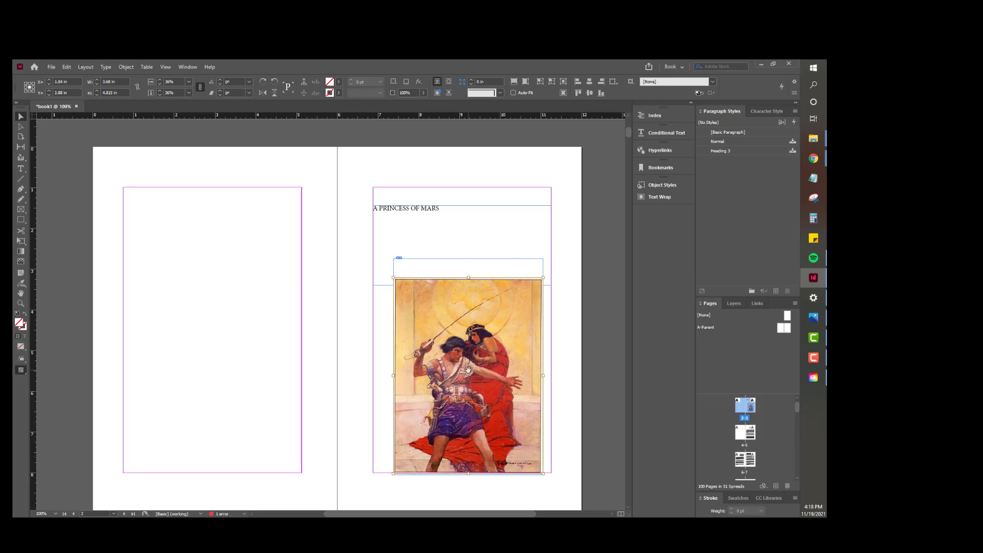
drag(468, 370, 328, 370)
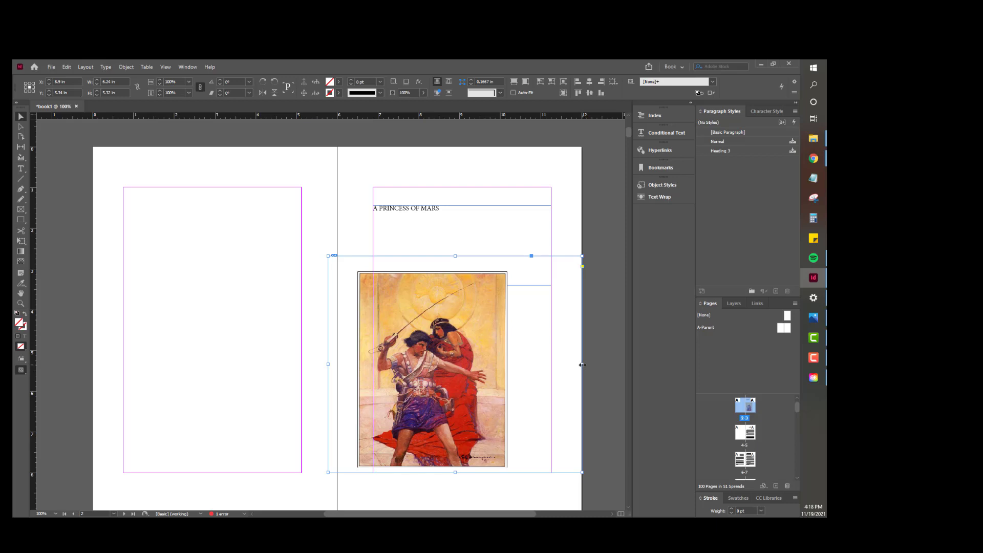
drag(582, 364, 522, 368)
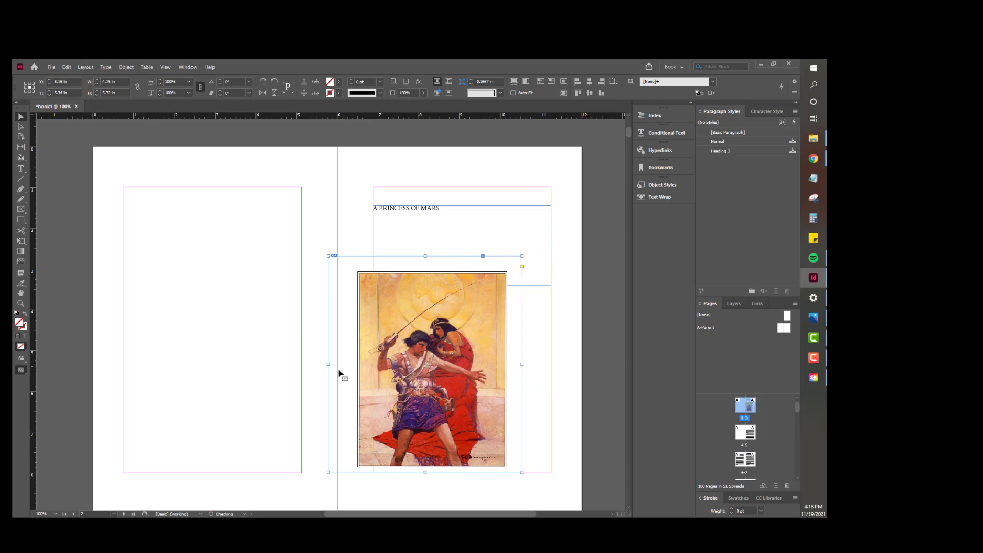
drag(330, 365, 348, 367)
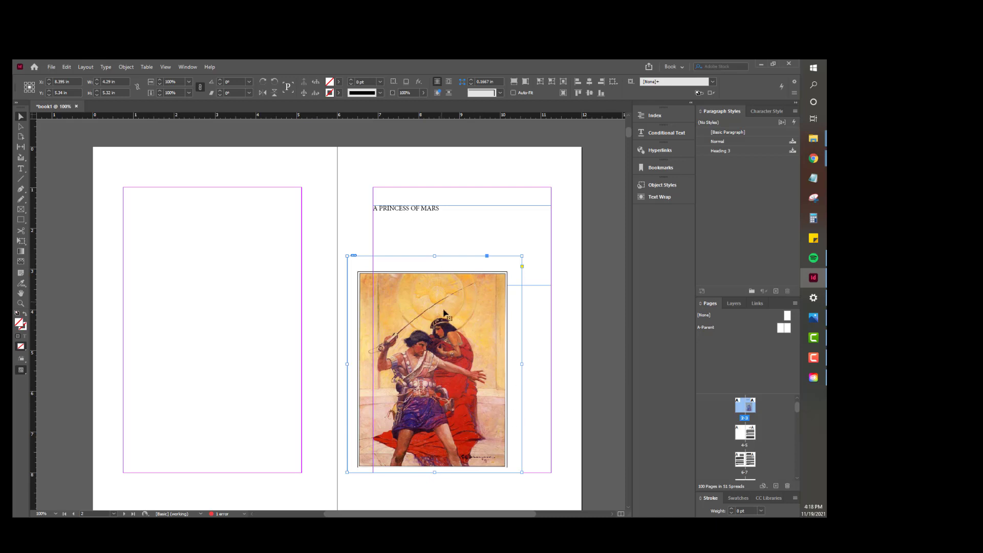
- Move the image frame back toward the page 3 margins, fit the frame to the image, and deselect it
drag(454, 346, 477, 349)
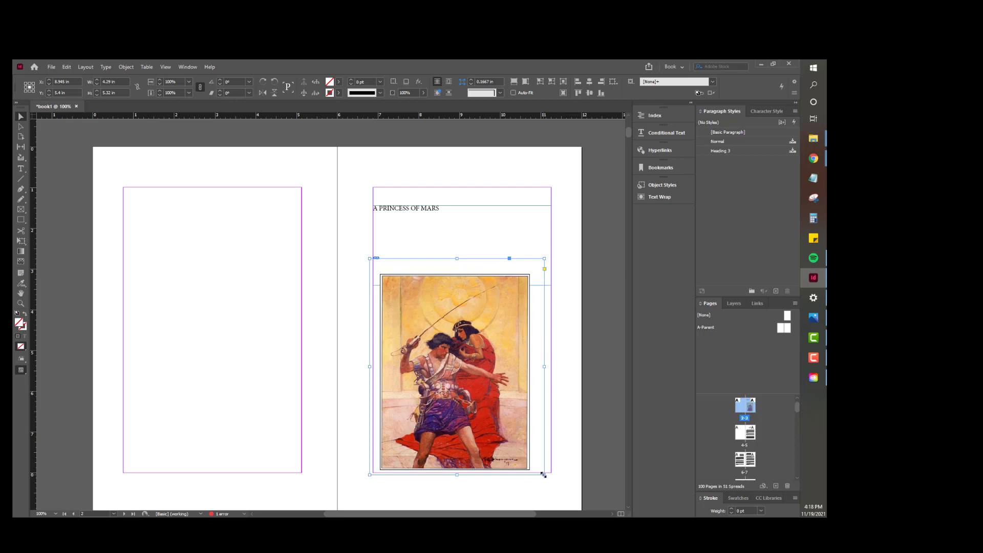
double_click(544, 475)
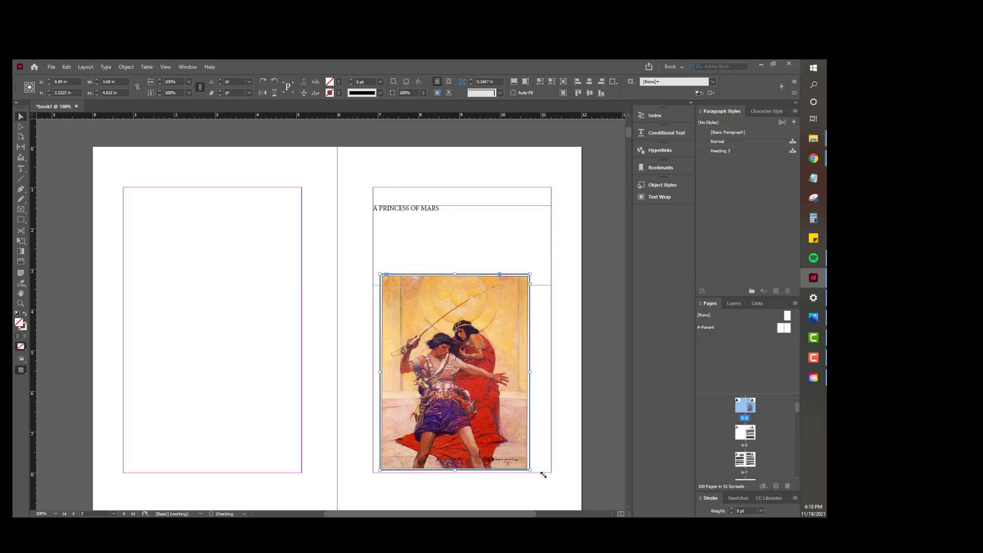
click(542, 398)
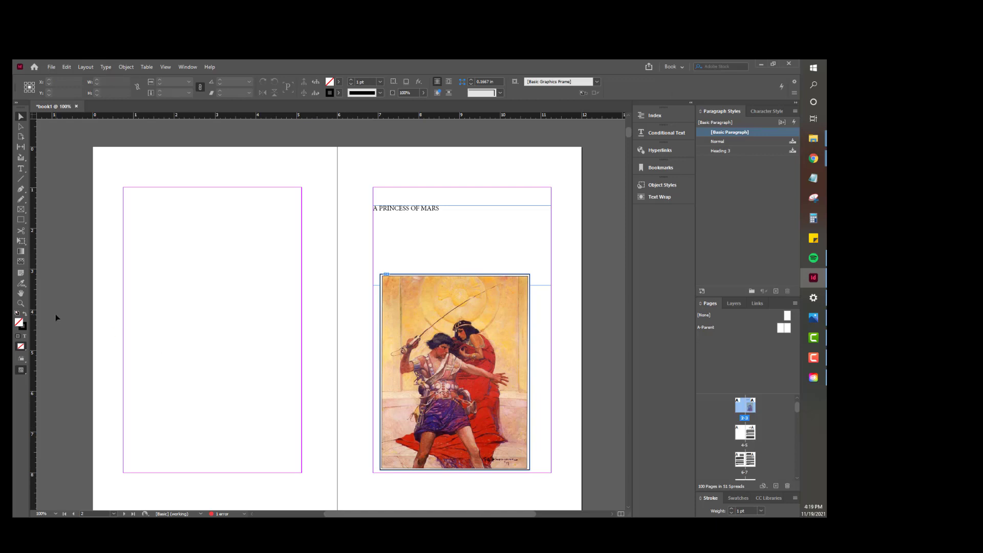
- Preview the title and image on page 3 without guides and frame edges, and return to the normal view
key(w)
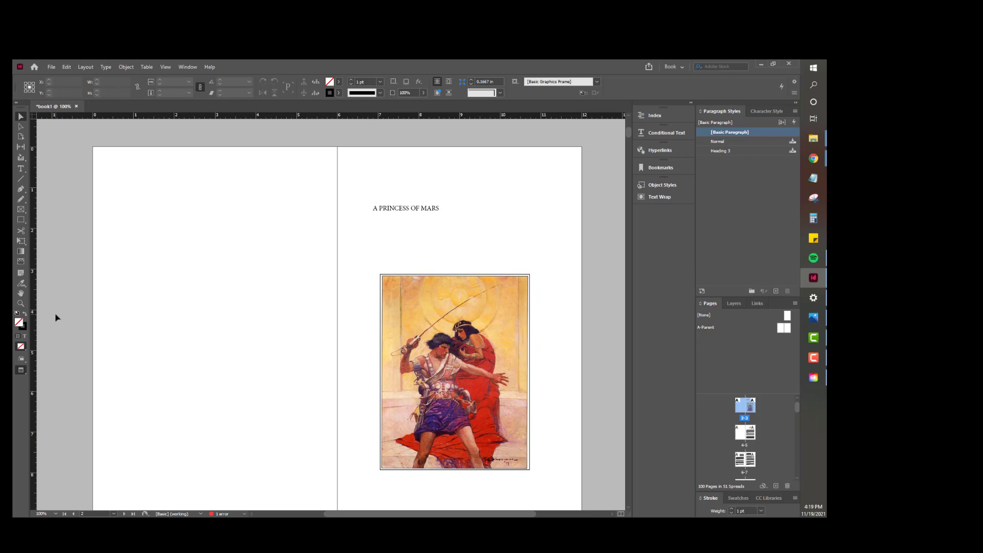
key(w)
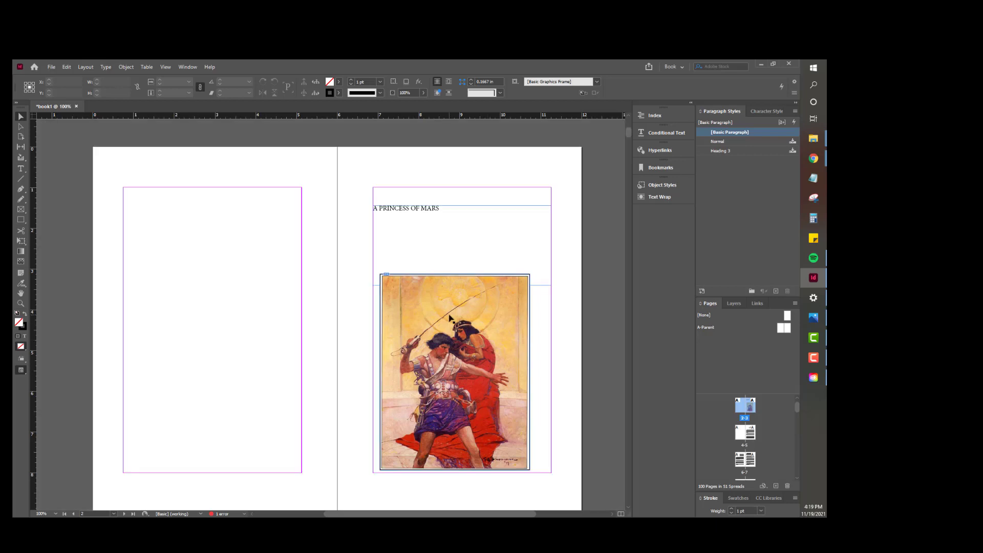
- Centre the image between the side margins of page 3 and shorten the title frame to about 0.66 in high
drag(450, 318, 454, 320)
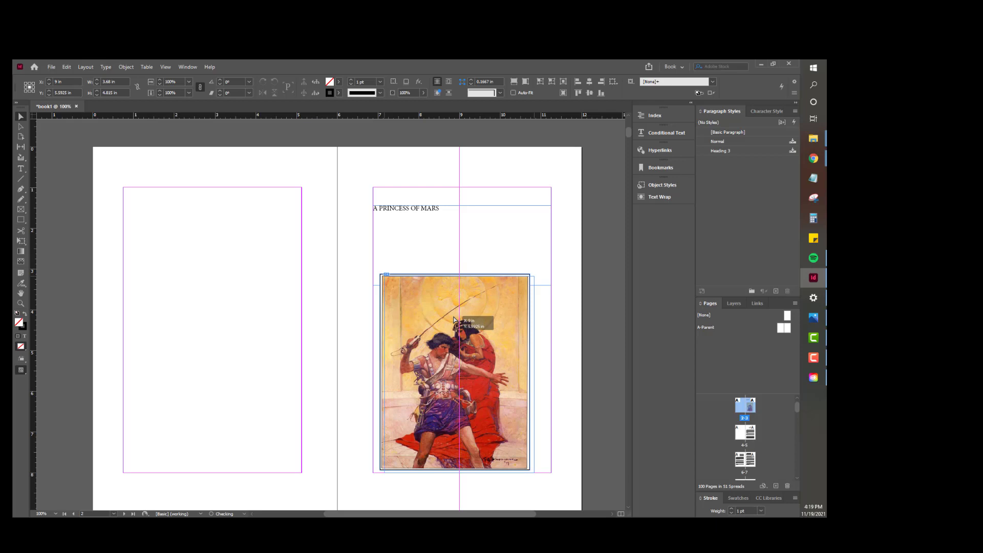
drag(453, 318, 456, 318)
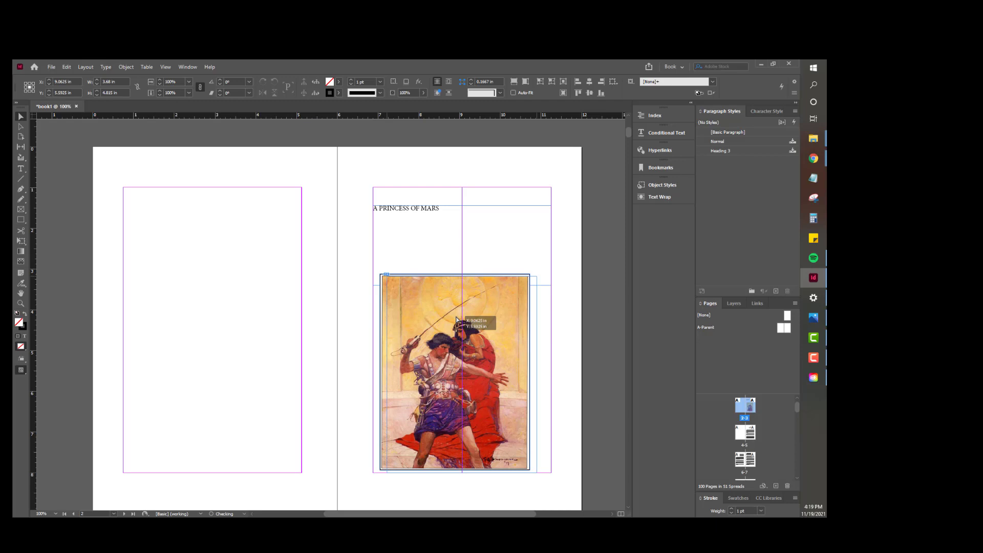
drag(456, 319, 466, 231)
click(480, 226)
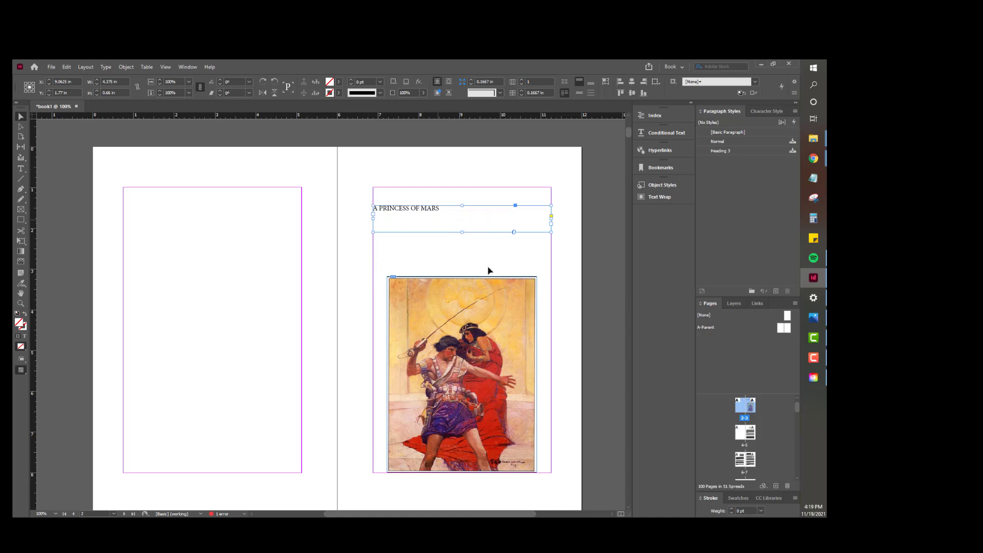
- Set the title A PRINCESS OF MARS to 48 pt and extend its frame downward to fit both lines
double_click(434, 216)
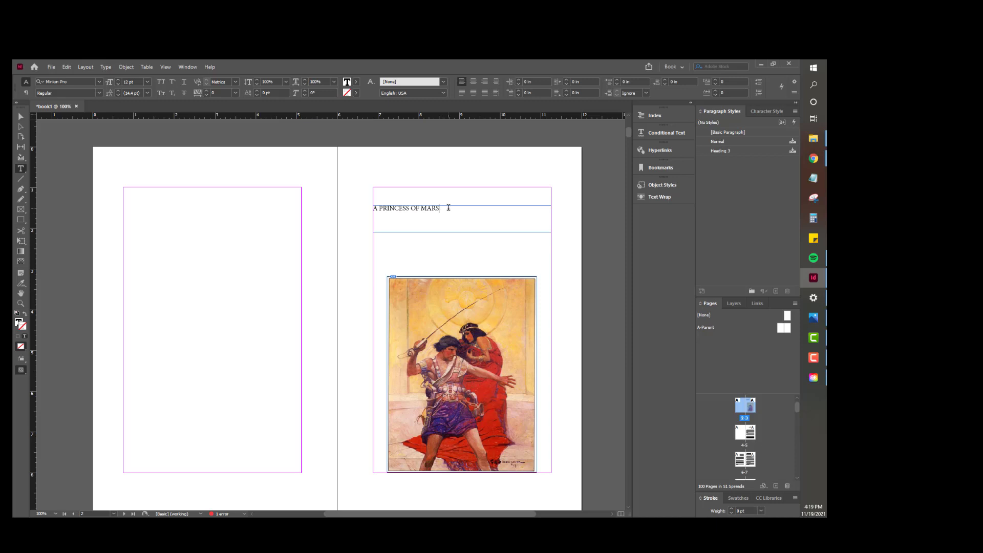
drag(449, 207, 357, 211)
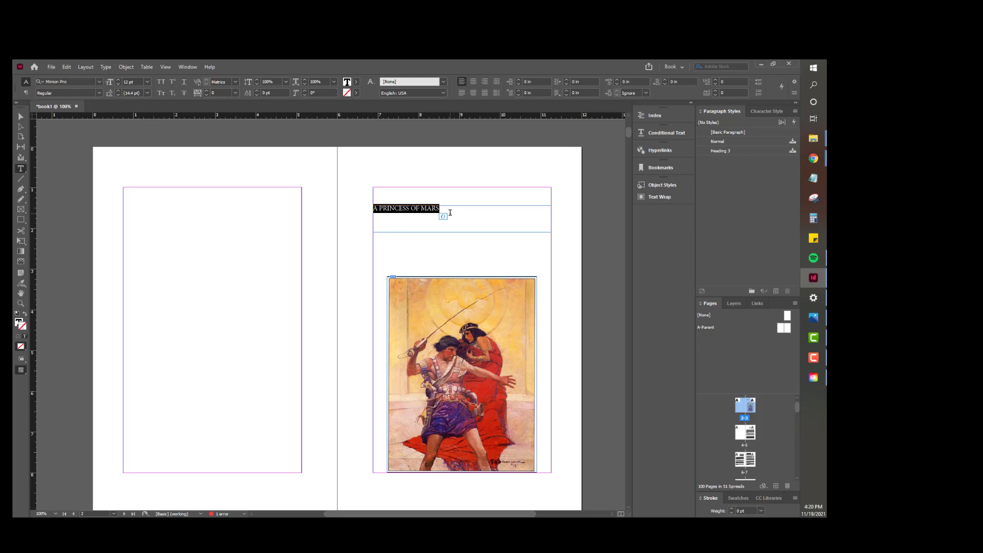
click(147, 82)
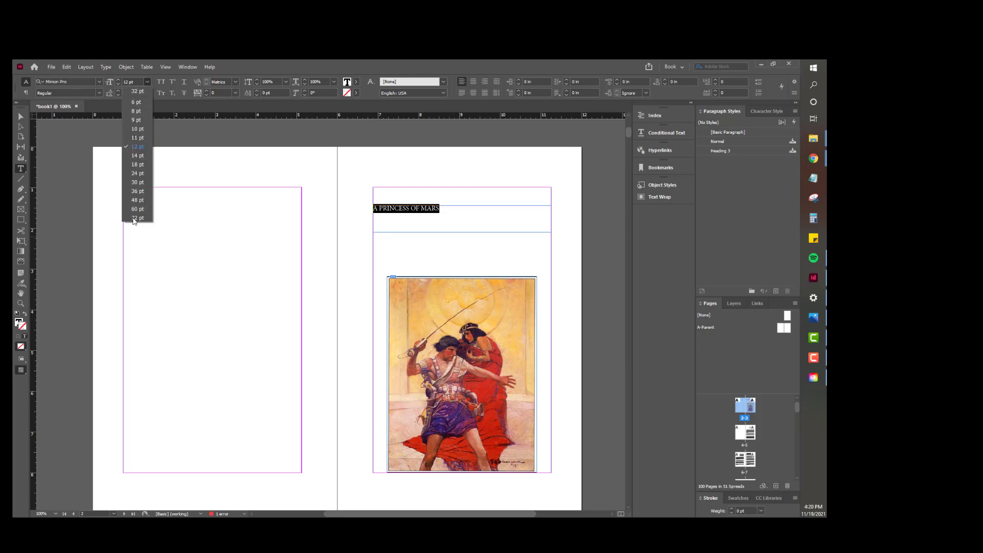
click(135, 201)
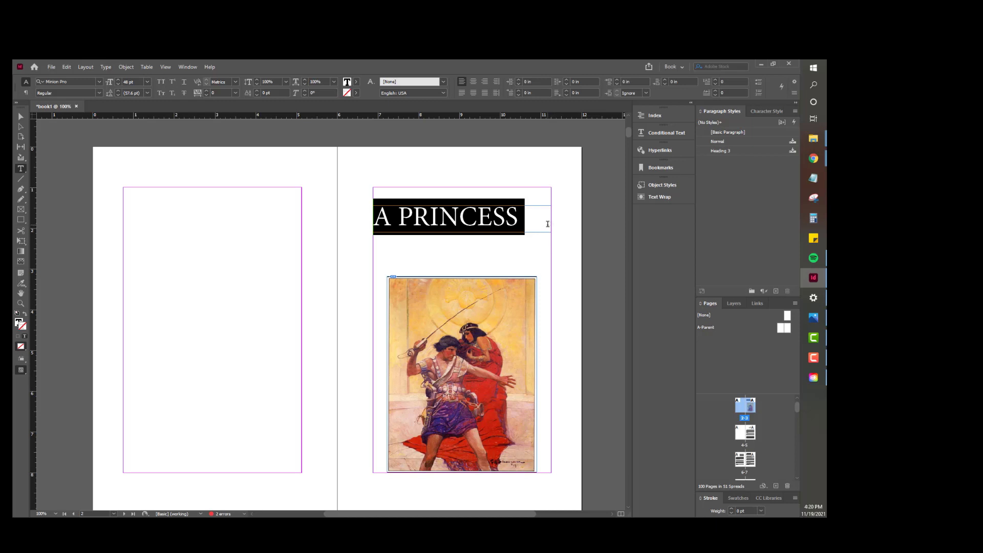
click(23, 120)
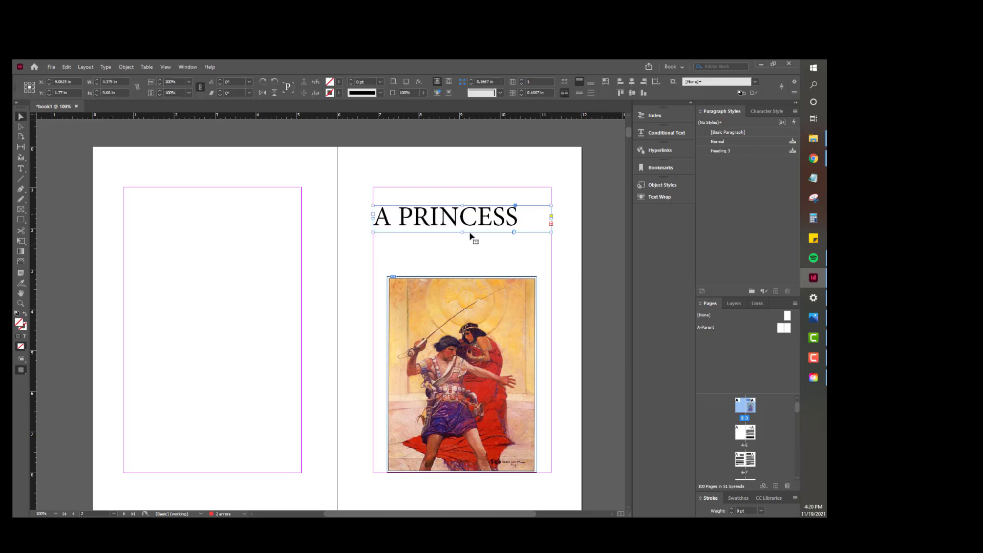
drag(463, 232, 341, 207)
- Centre-align the text of the title on page 3
double_click(494, 252)
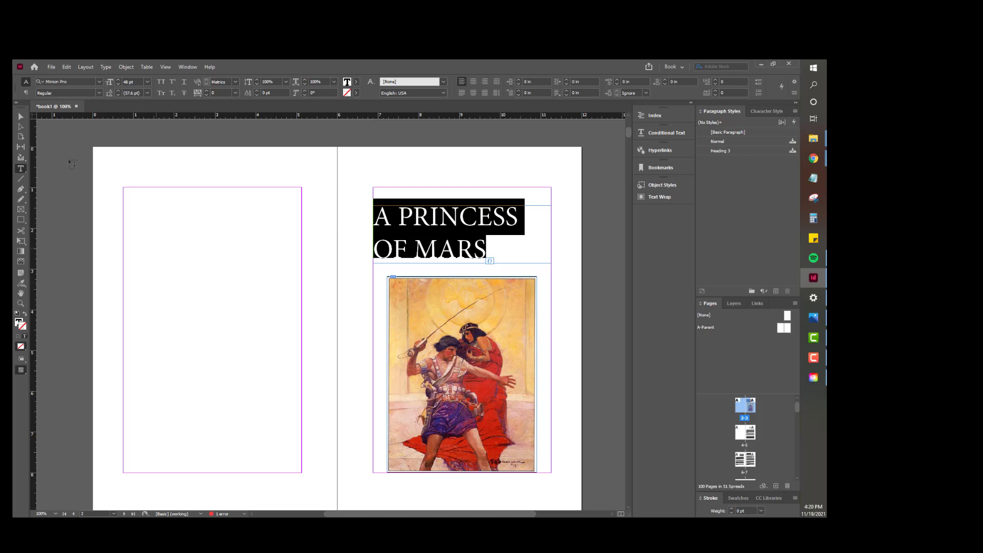
click(26, 93)
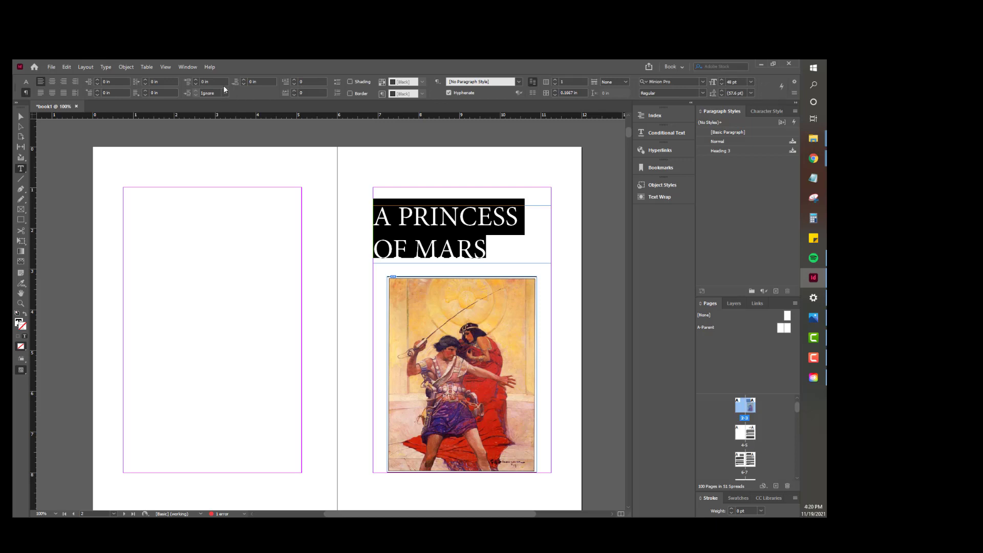
click(52, 82)
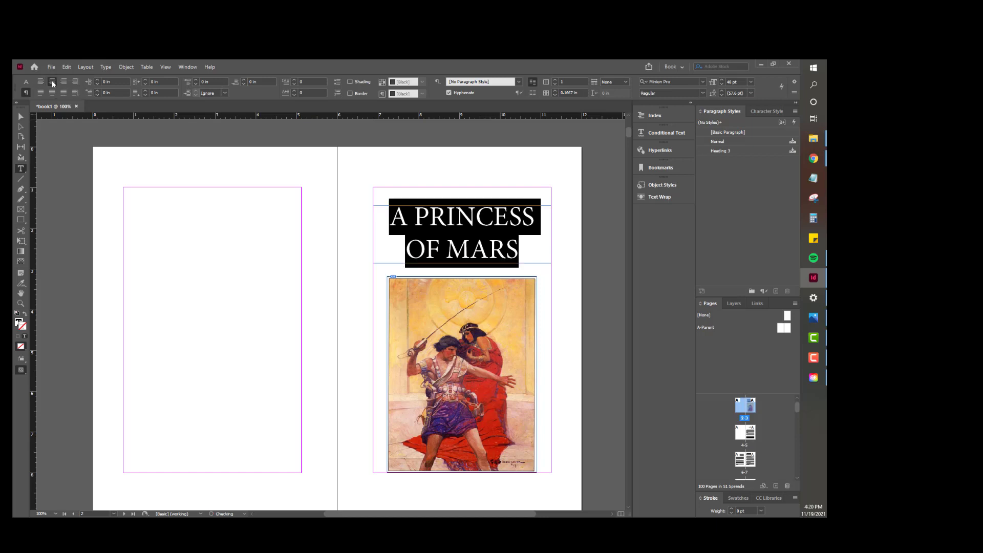
- Change the title's font to All Round Gothic and deselect the text
click(26, 82)
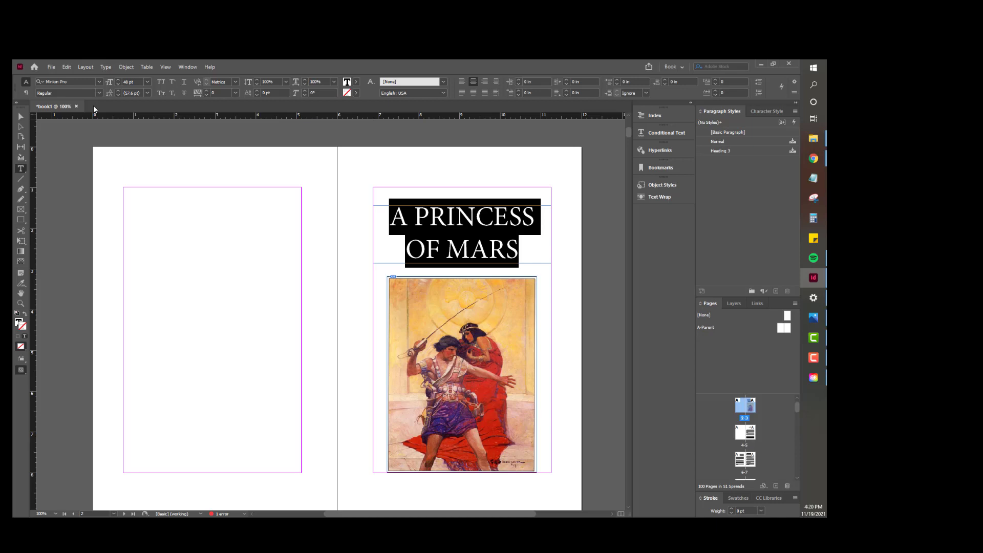
click(98, 82)
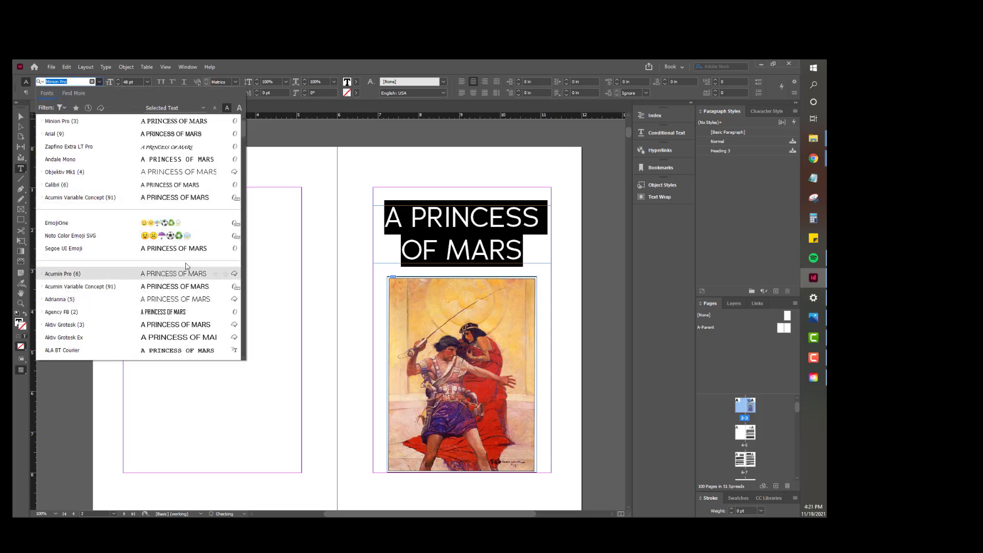
scroll(183, 305, down, 1)
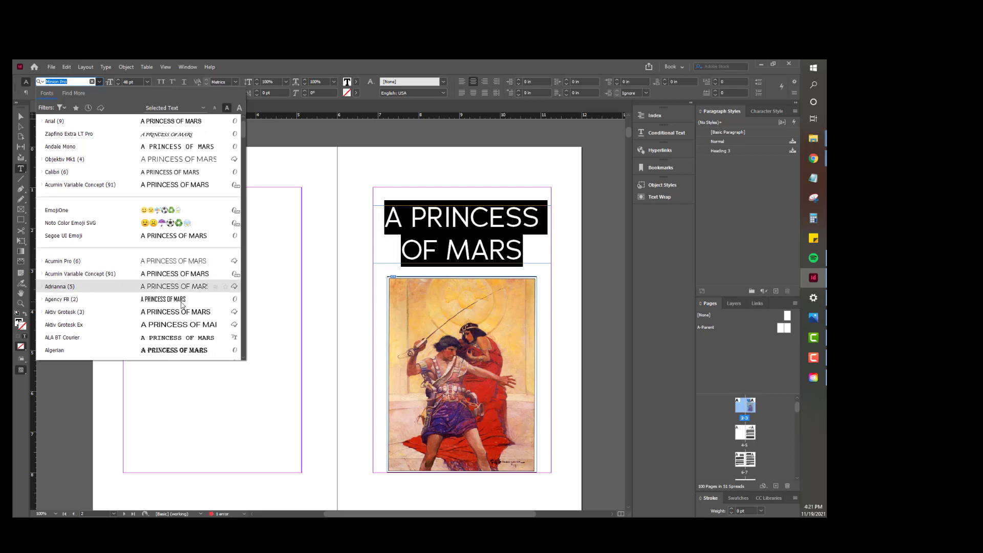
scroll(175, 336, down, 1)
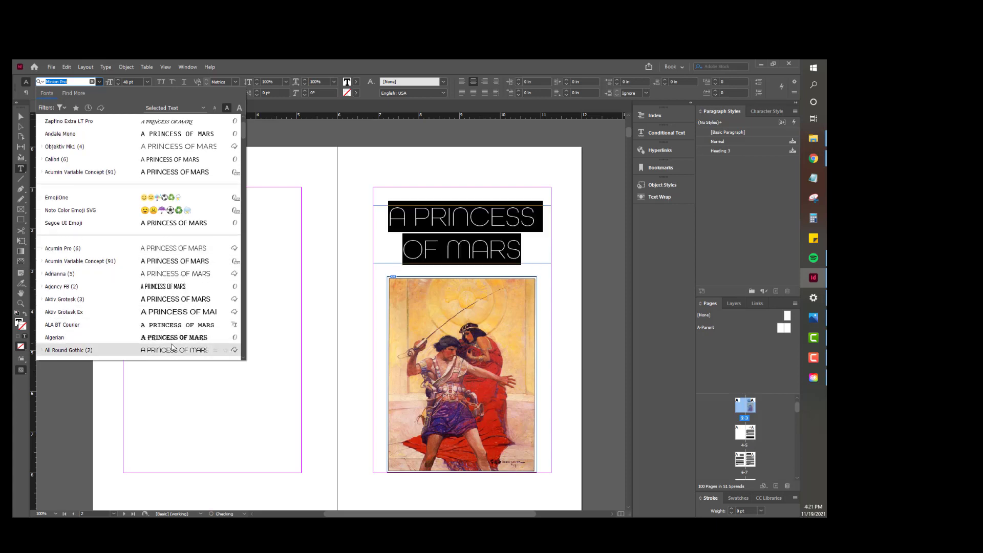
scroll(173, 347, down, 1)
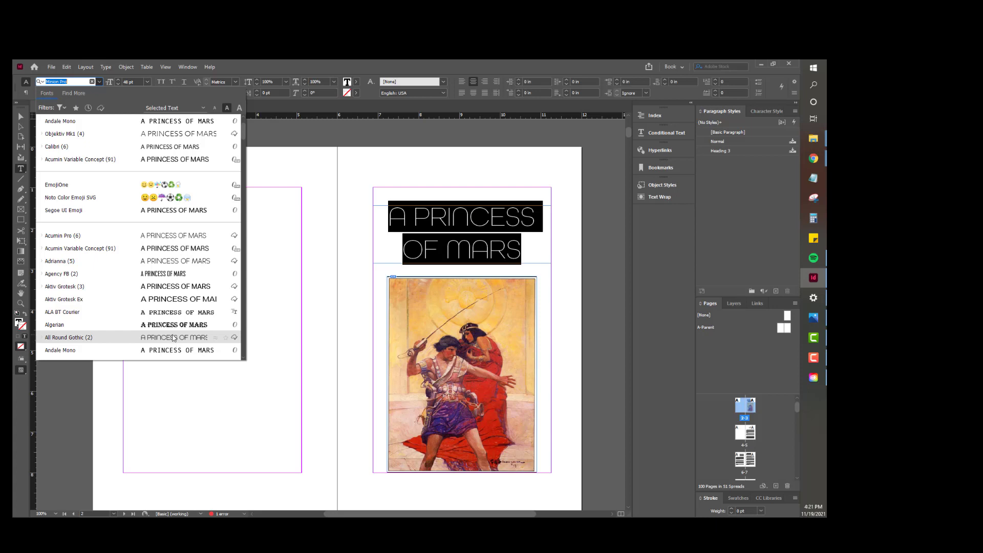
click(174, 338)
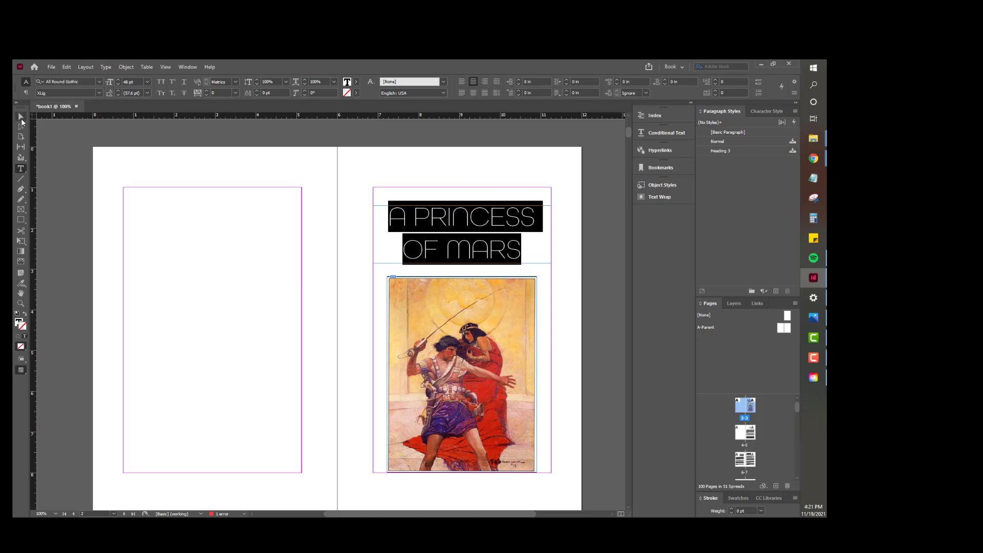
click(21, 117)
click(348, 228)
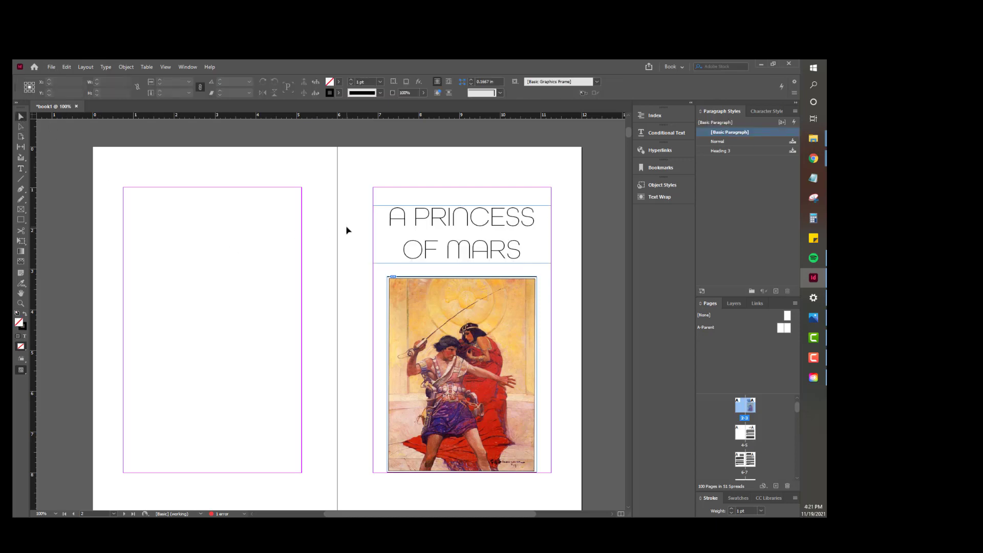
scroll(372, 252, down, 1)
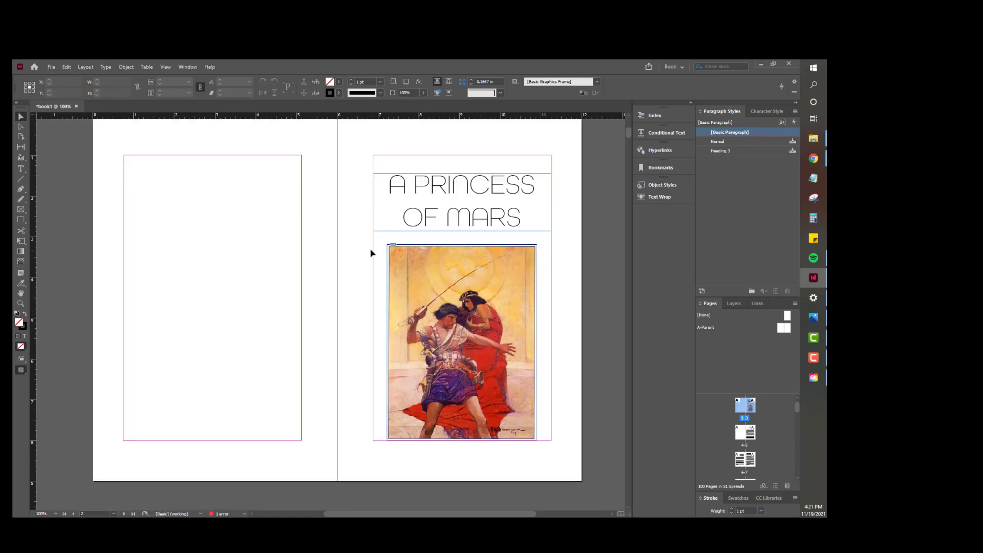
scroll(372, 252, down, 1)
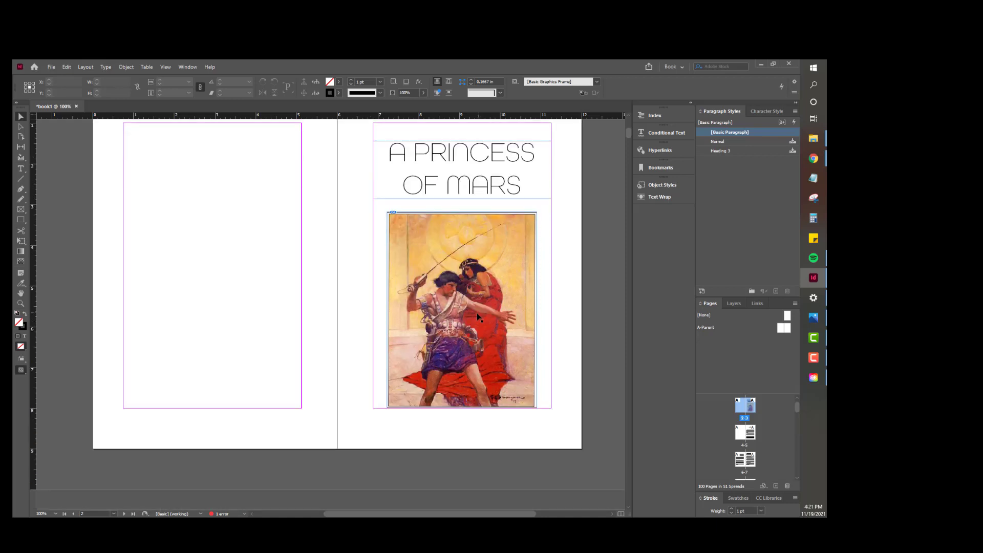
scroll(358, 342, up, 1)
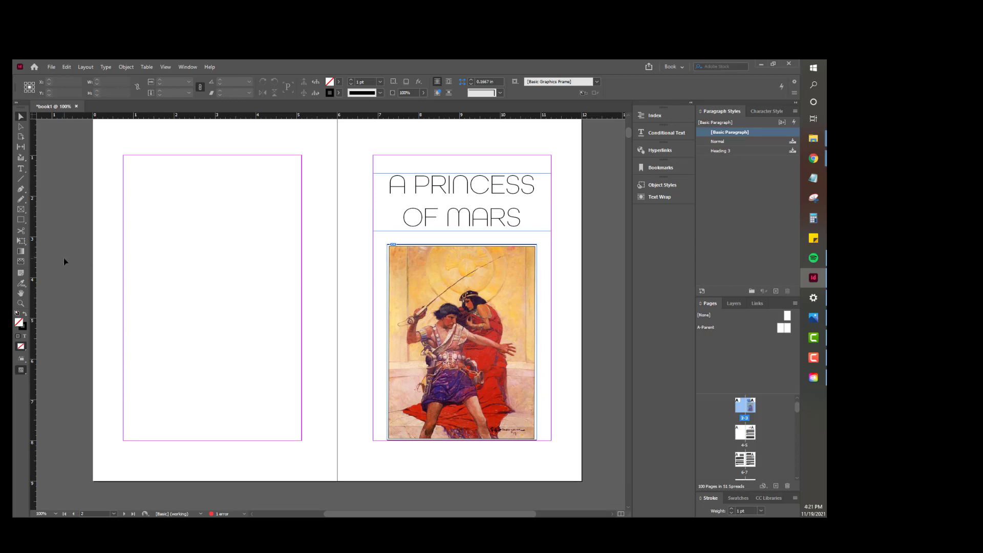
- Check the title page in Preview mode, return to Normal mode, and move the title frame up to a Y position of about 1.99 in
key(w)
scroll(314, 338, up, 2)
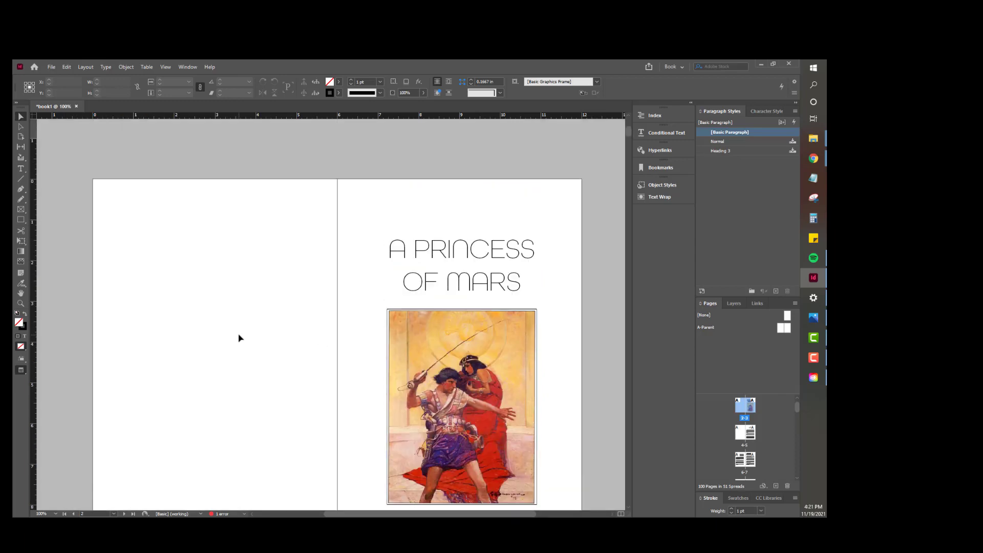
scroll(237, 341, down, 2)
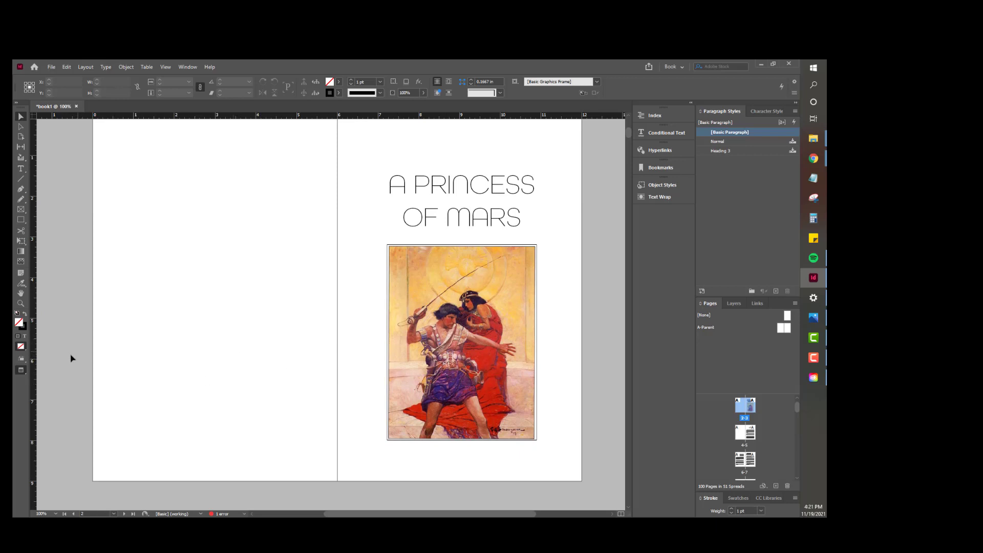
key(w)
drag(445, 225, 467, 216)
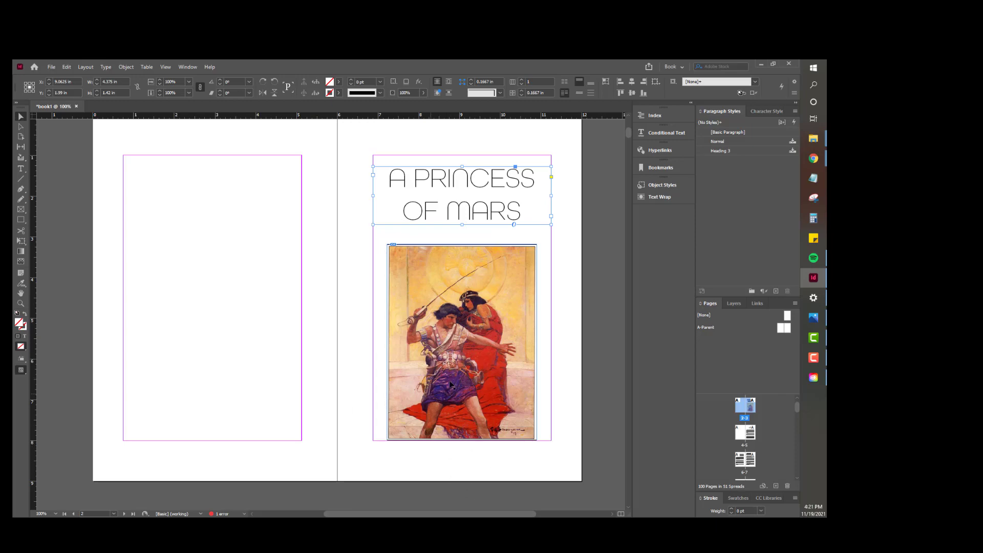
- Review the flowed manuscript text from Chapter 1 through the following spread and return to the title page
scroll(451, 379, down, 10)
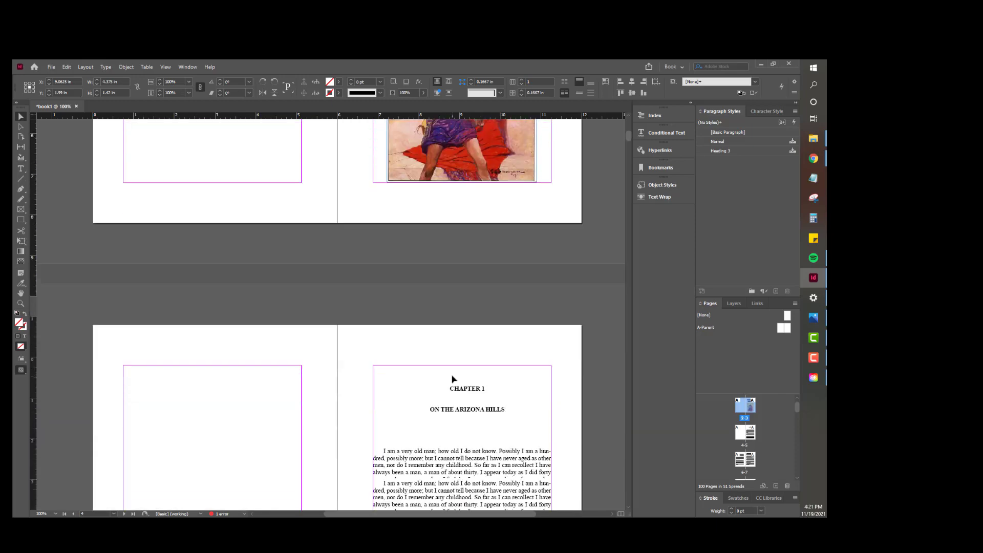
scroll(453, 379, down, 3)
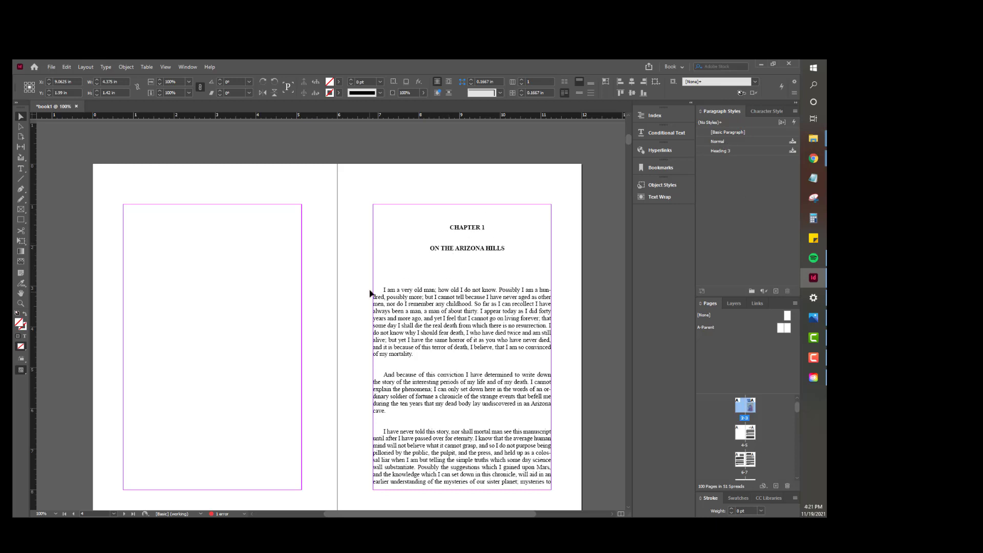
mouse_move(377, 294)
mouse_down()
mouse_move(469, 346)
mouse_move(377, 294)
mouse_up()
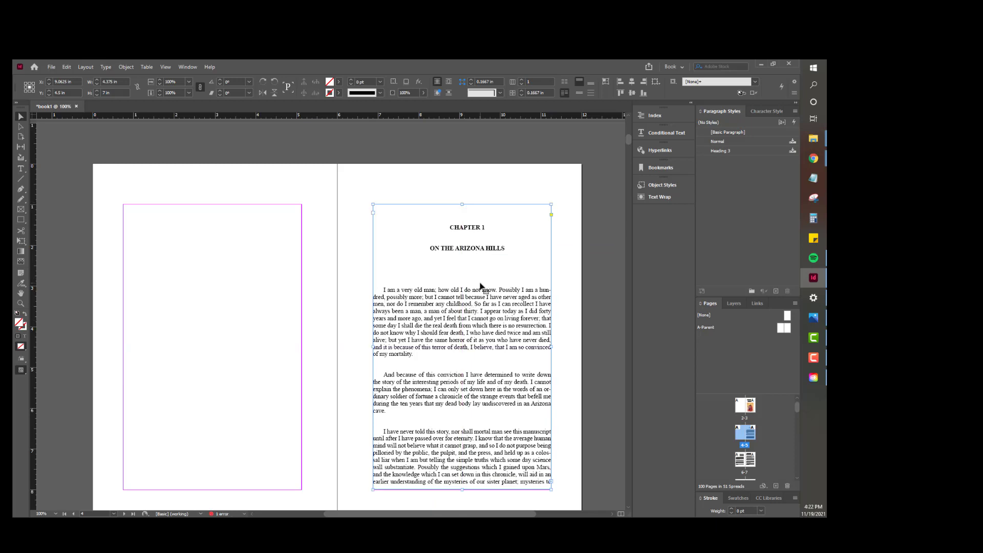
scroll(489, 297, down, 4)
scroll(504, 350, down, 10)
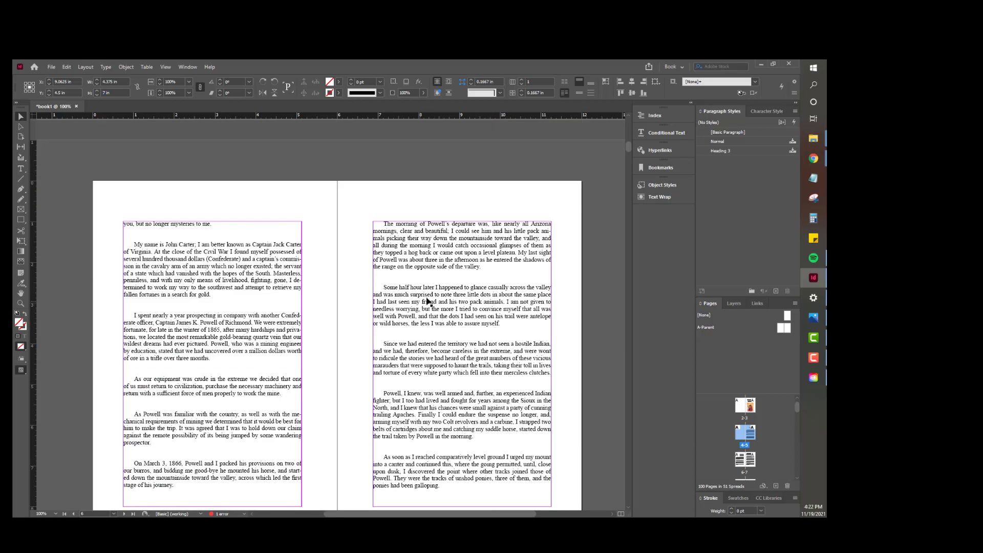
scroll(469, 284, down, 4)
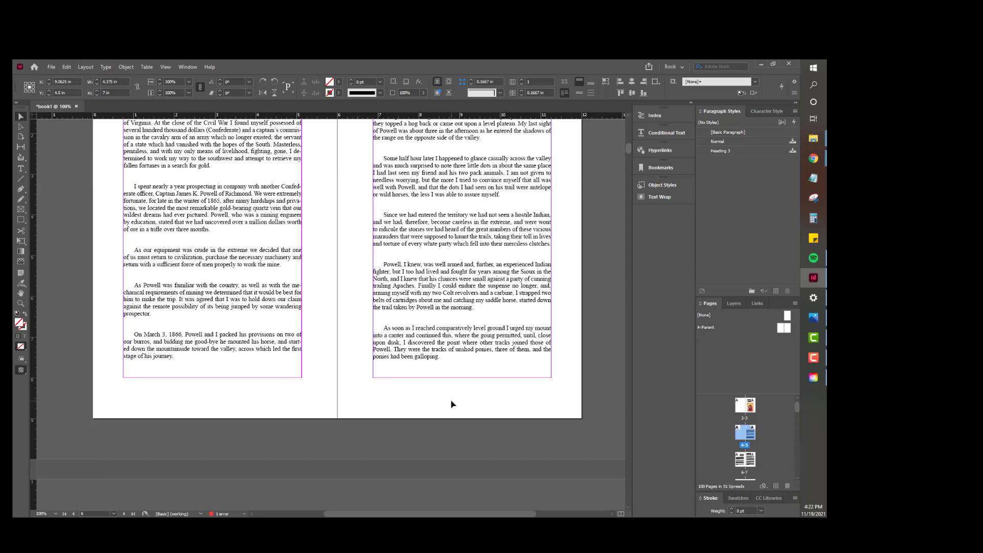
scroll(451, 402, up, 15)
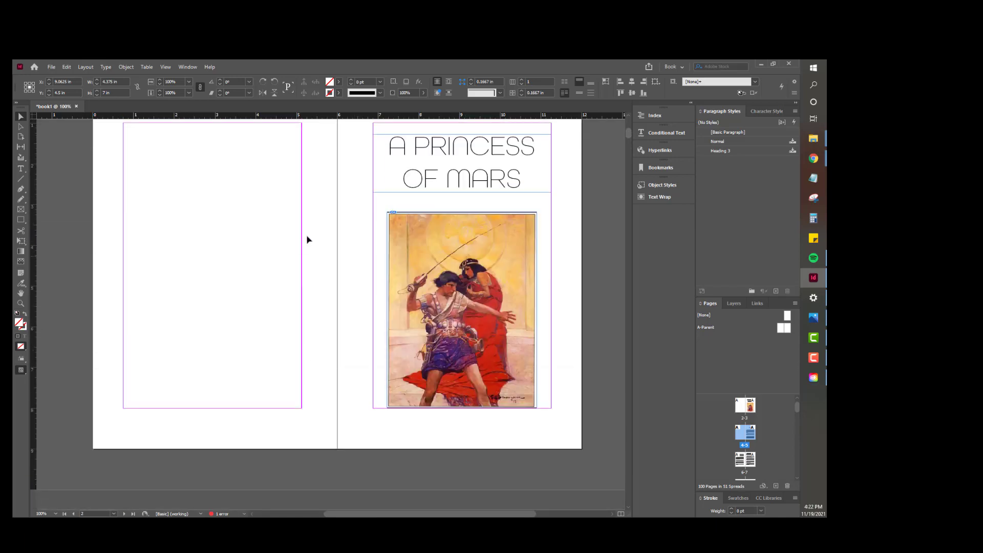
scroll(307, 238, up, 2)
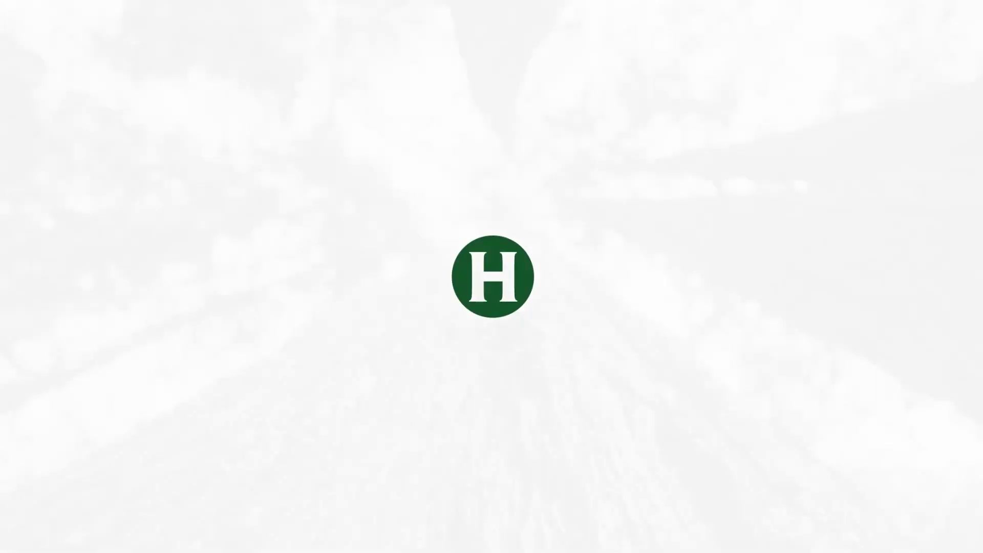